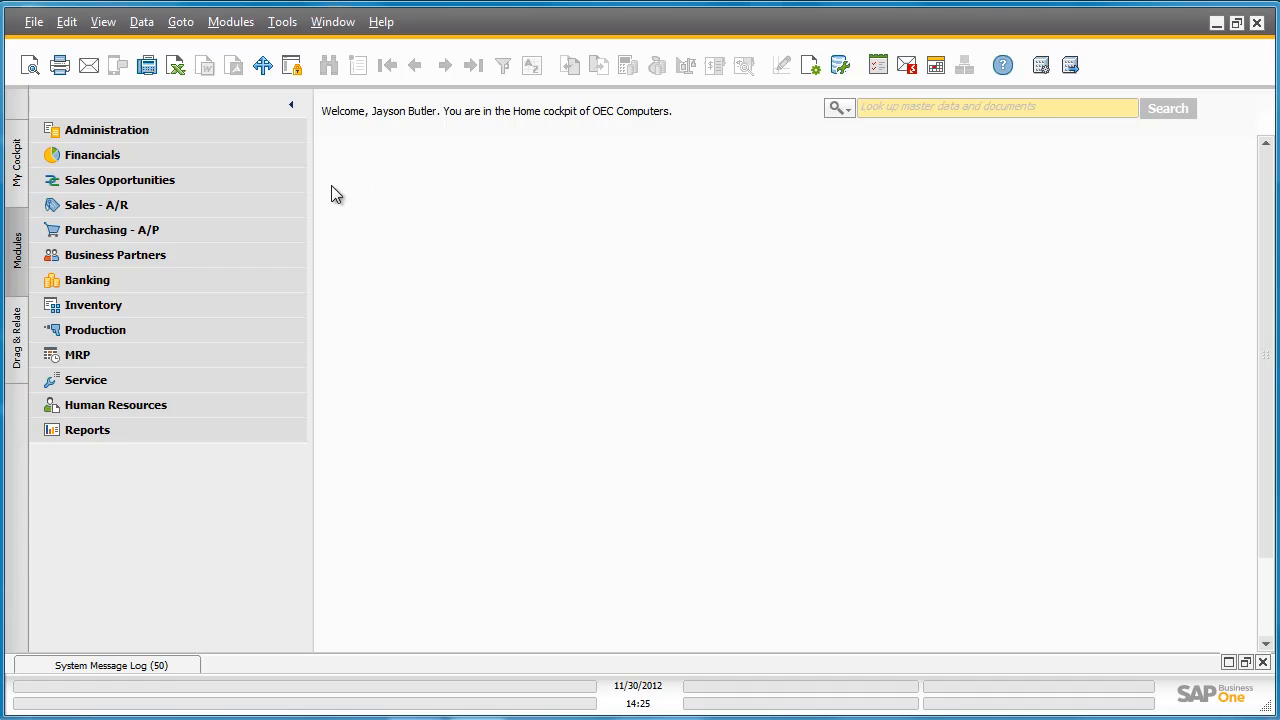
Create a new sales order for the customer Parameter Technology.
left_click(265, 204)
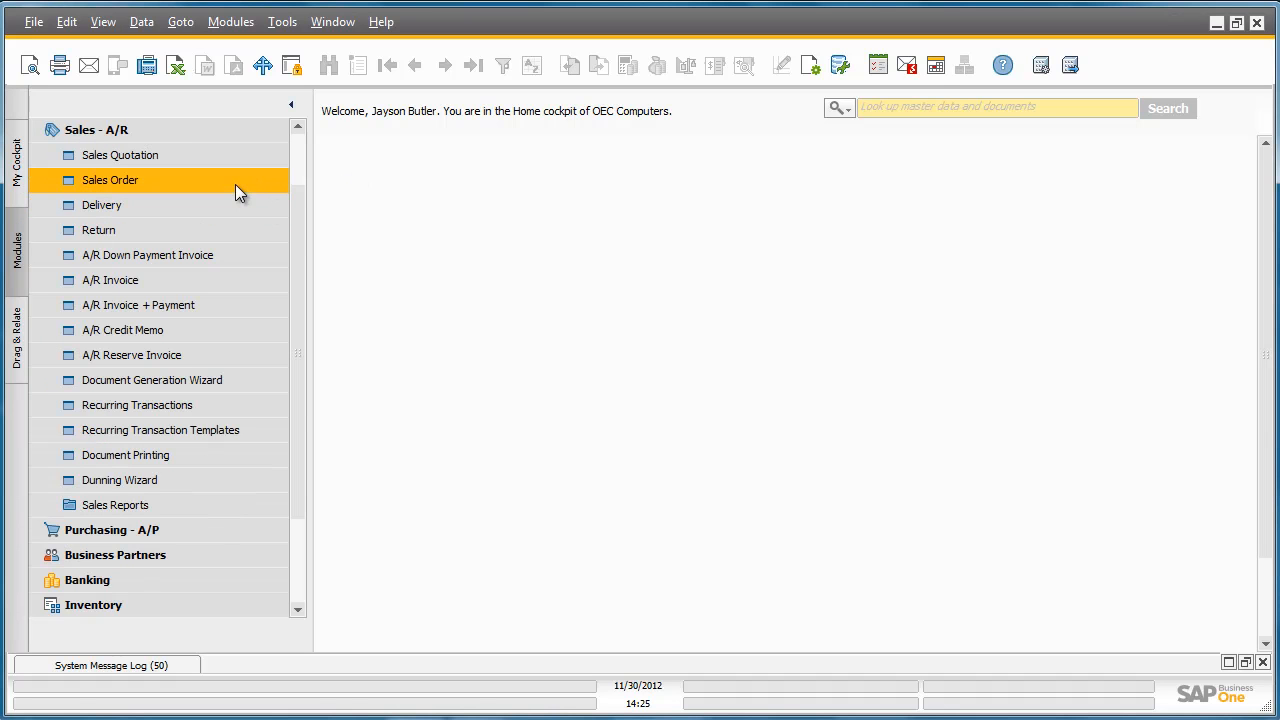
left_click(235, 184)
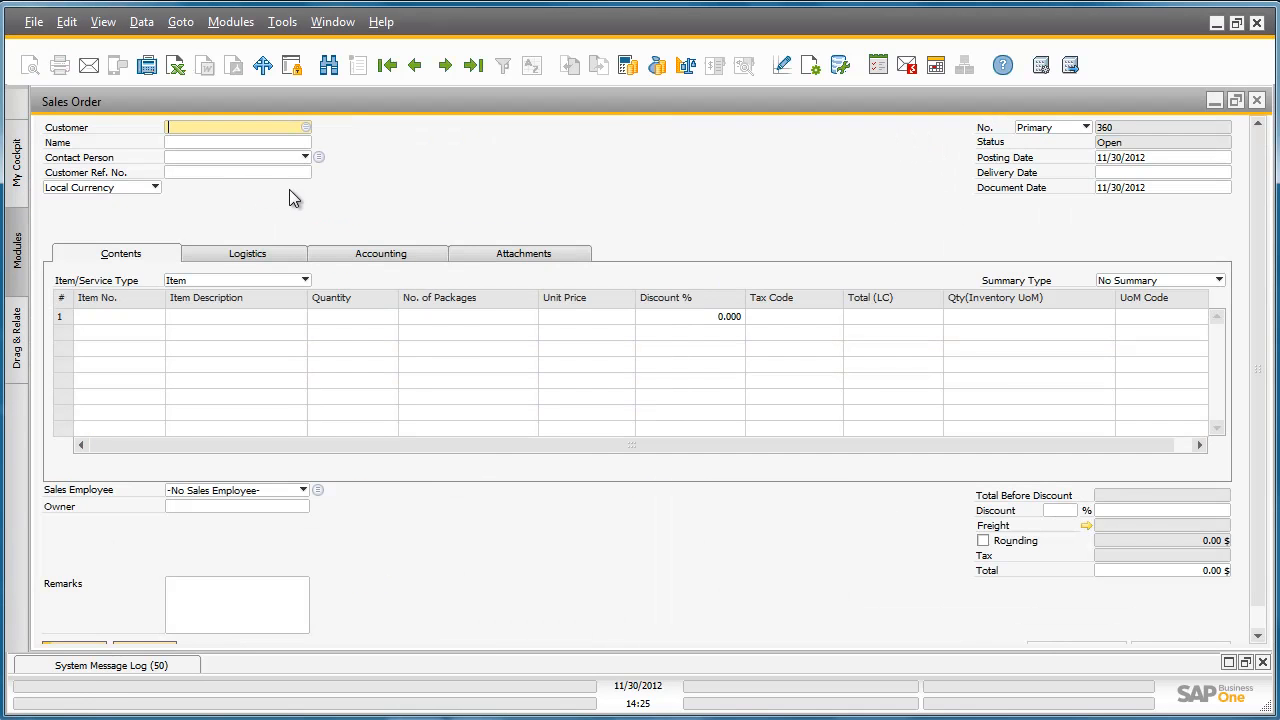
left_click(306, 128)
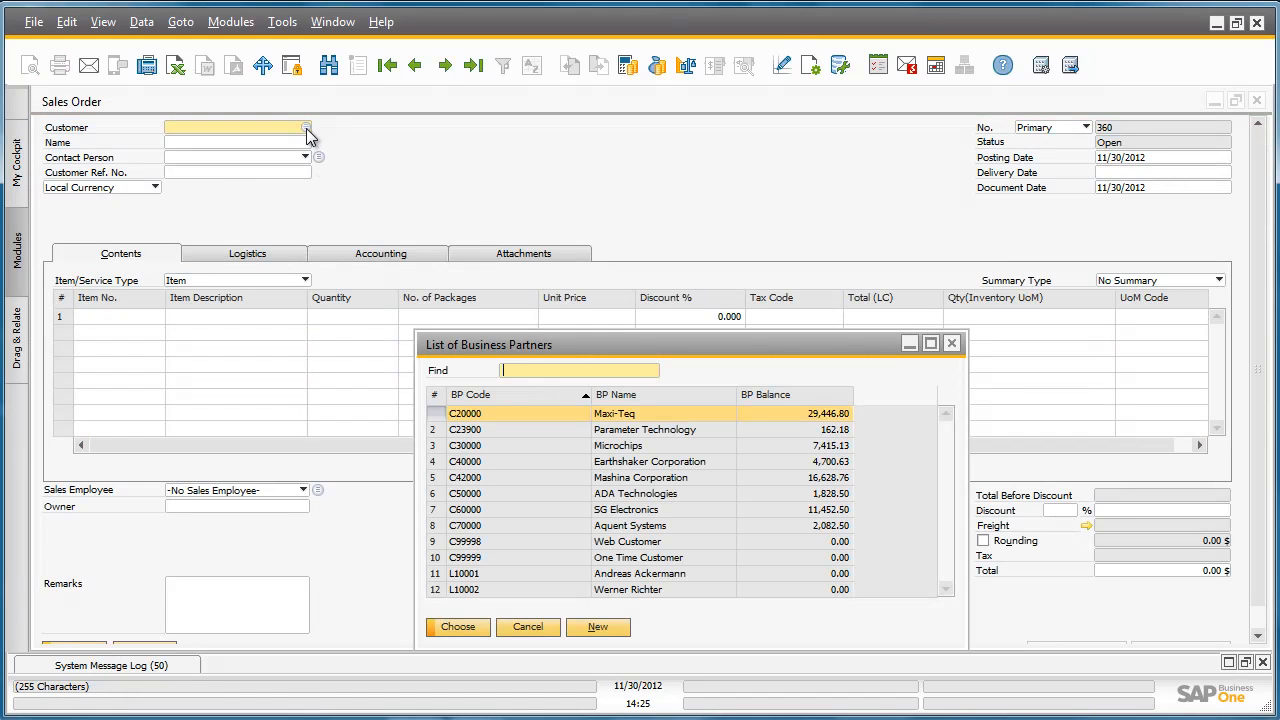
double_click(559, 428)
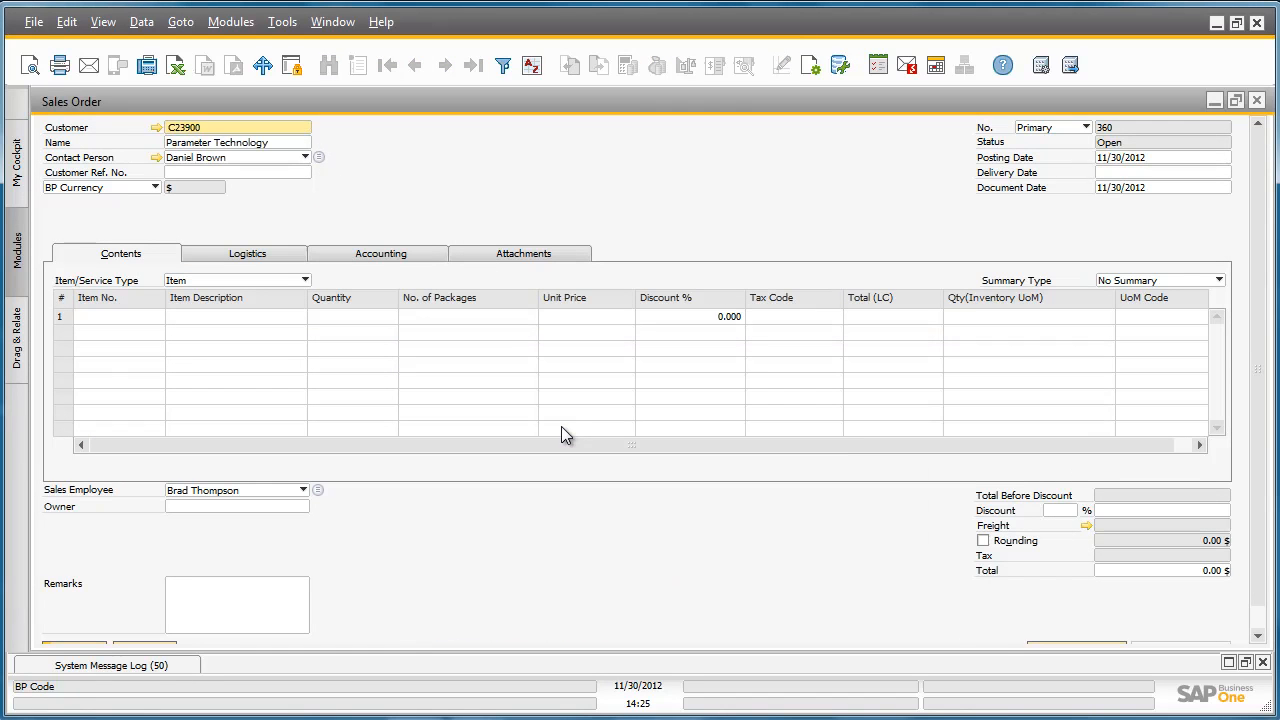
Set the sales order's delivery date to 12/07/2012 using the calendar.
left_click(1138, 173)
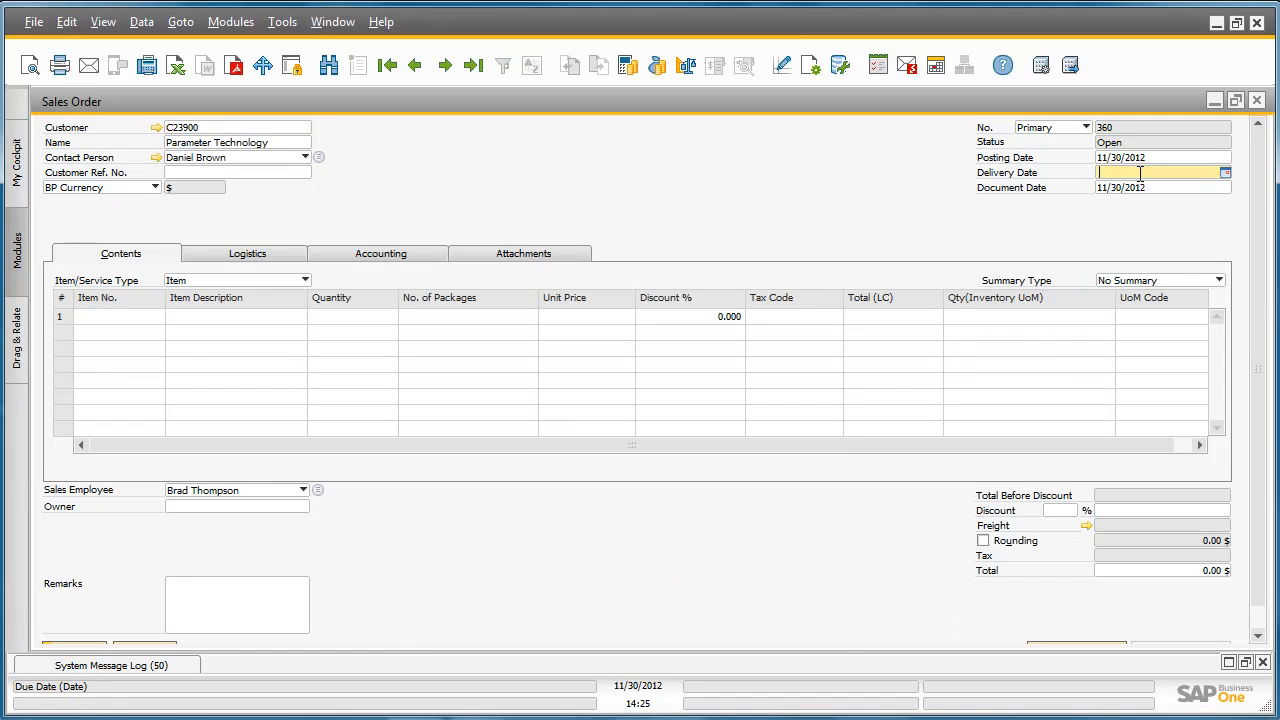
left_click(1226, 172)
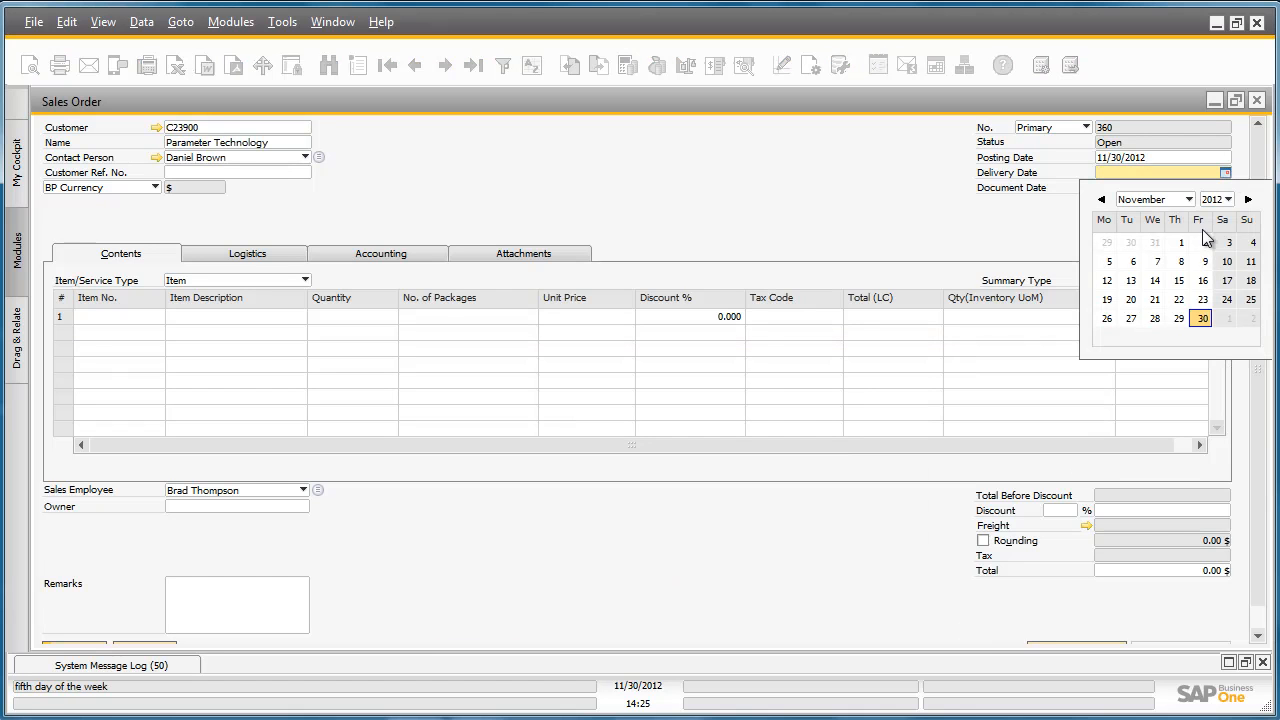
left_click(1190, 199)
left_click(1178, 392)
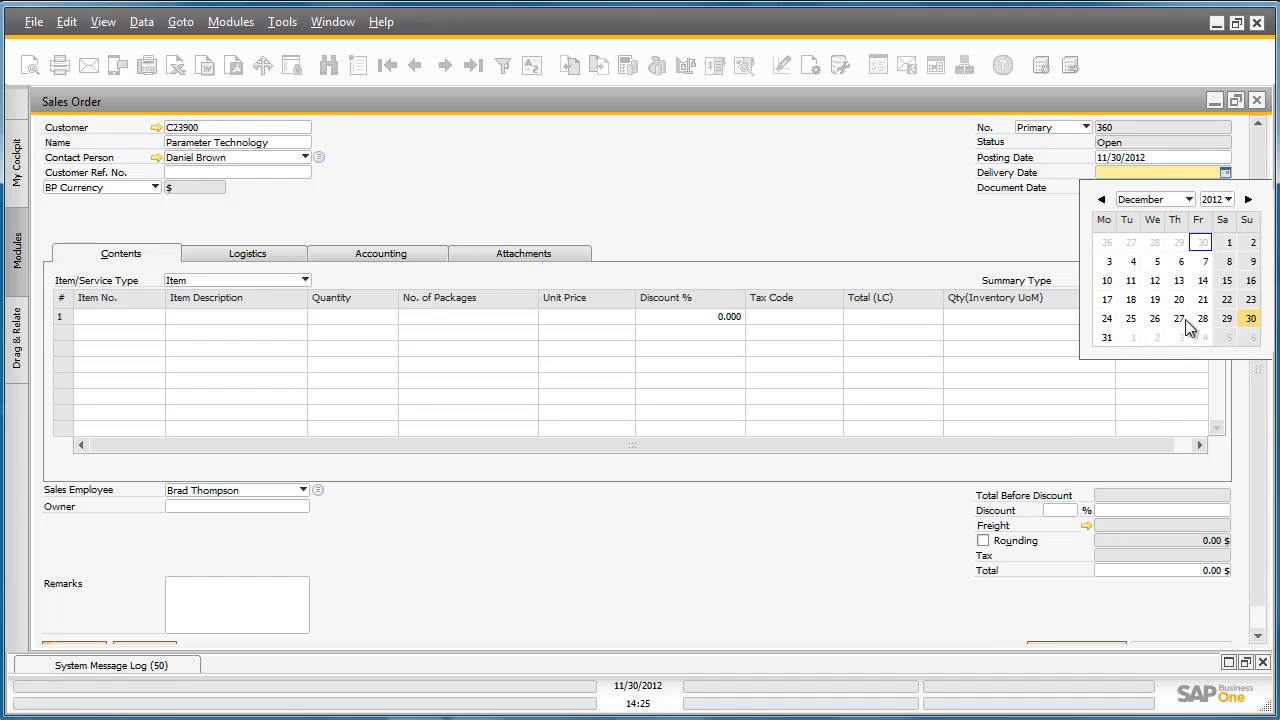
left_click(1205, 262)
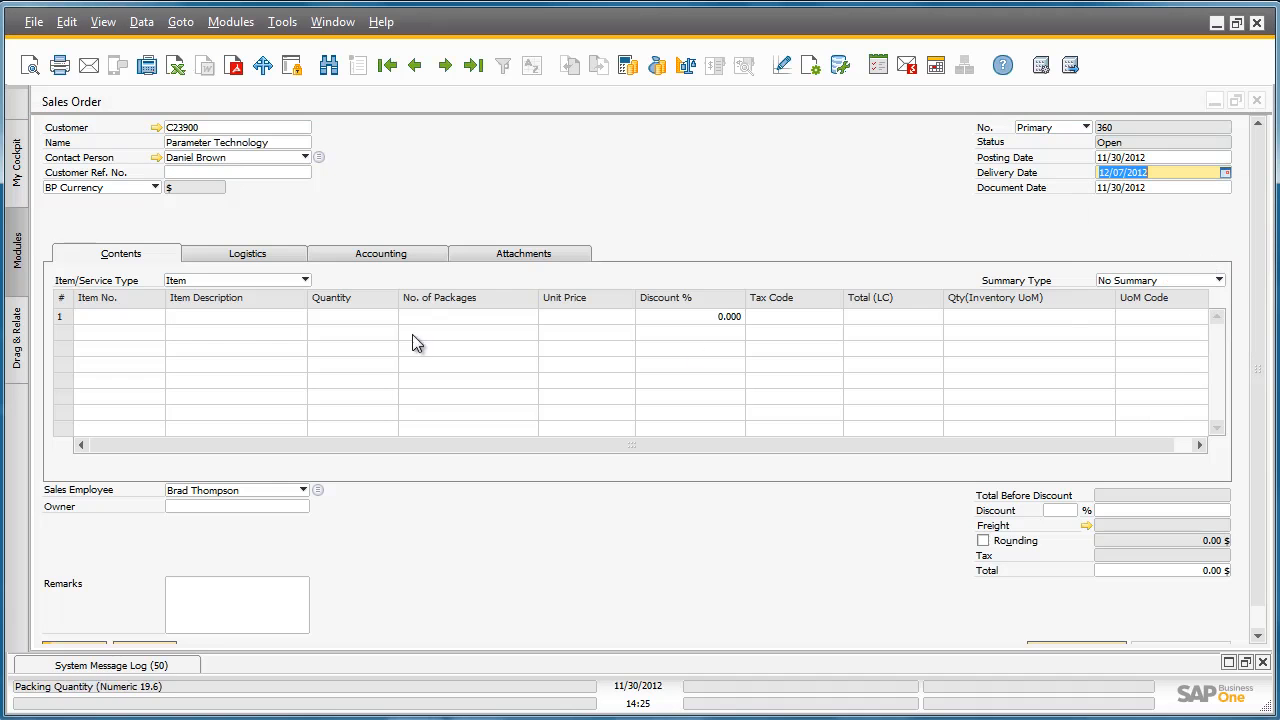
Find items by description with "Print" and add Printer Paper A4 White (R00001) to the order's first row.
left_click(153, 316)
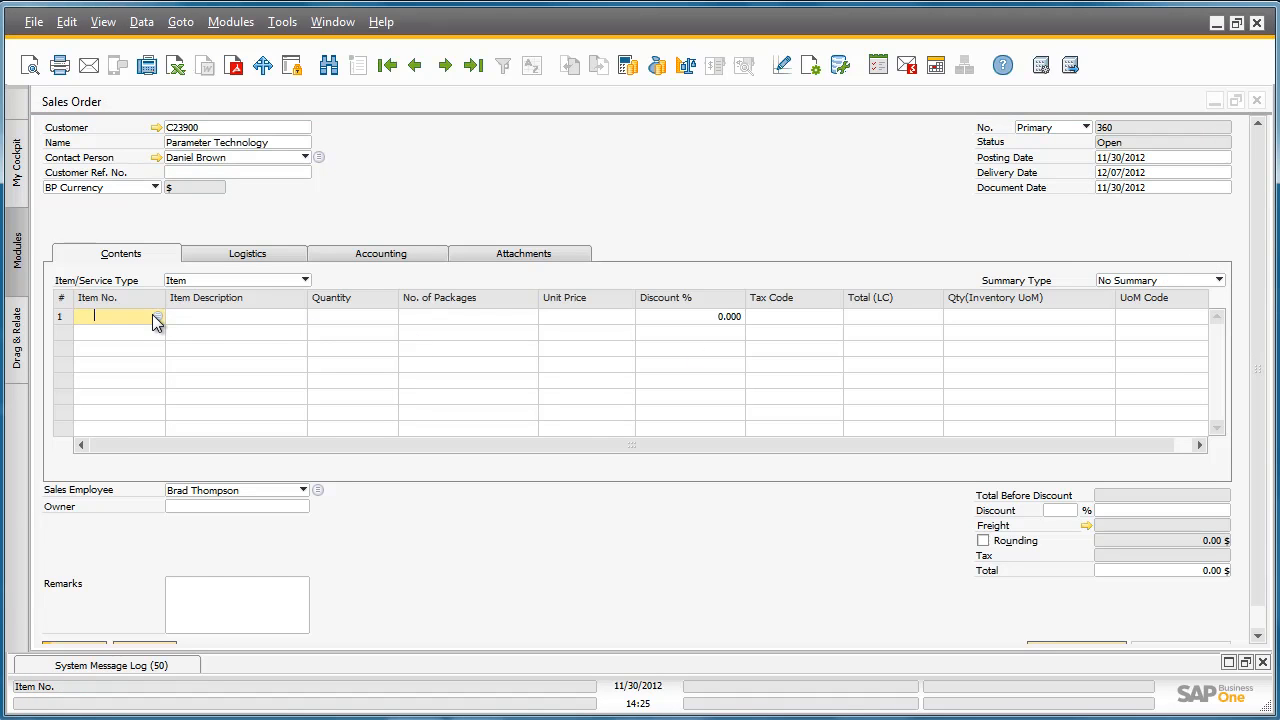
left_click(158, 316)
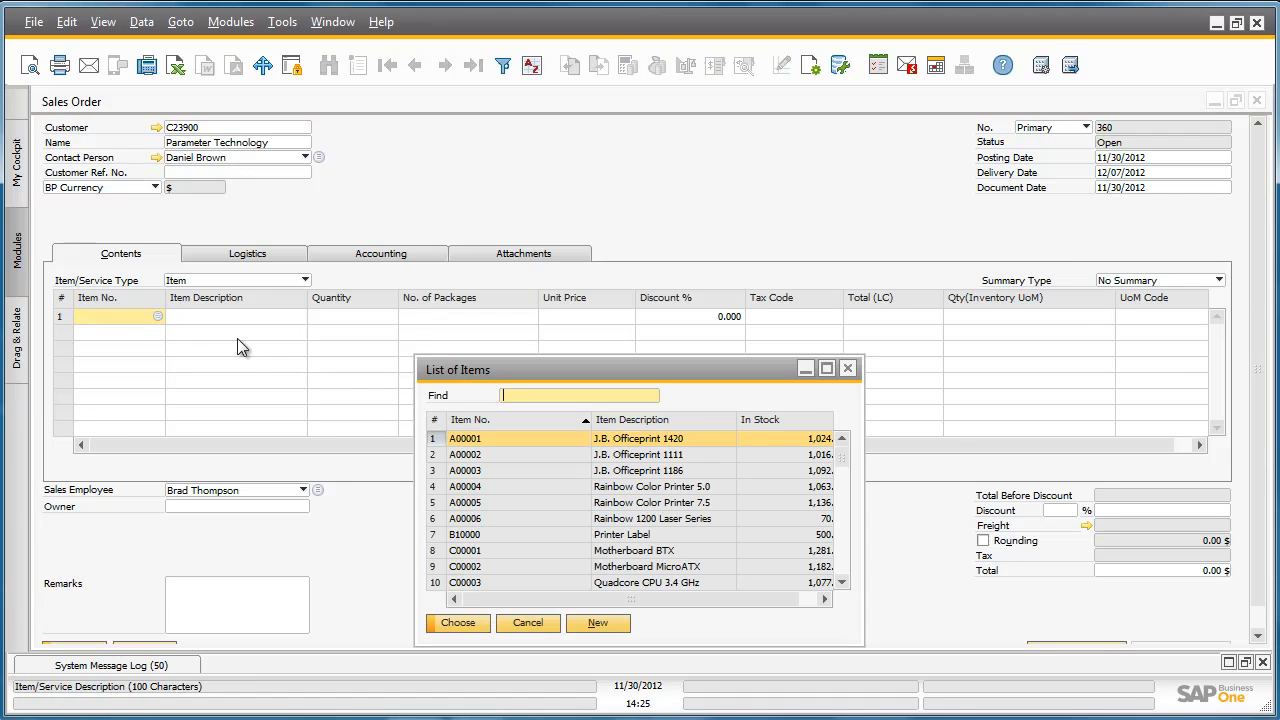
double_click(703, 420)
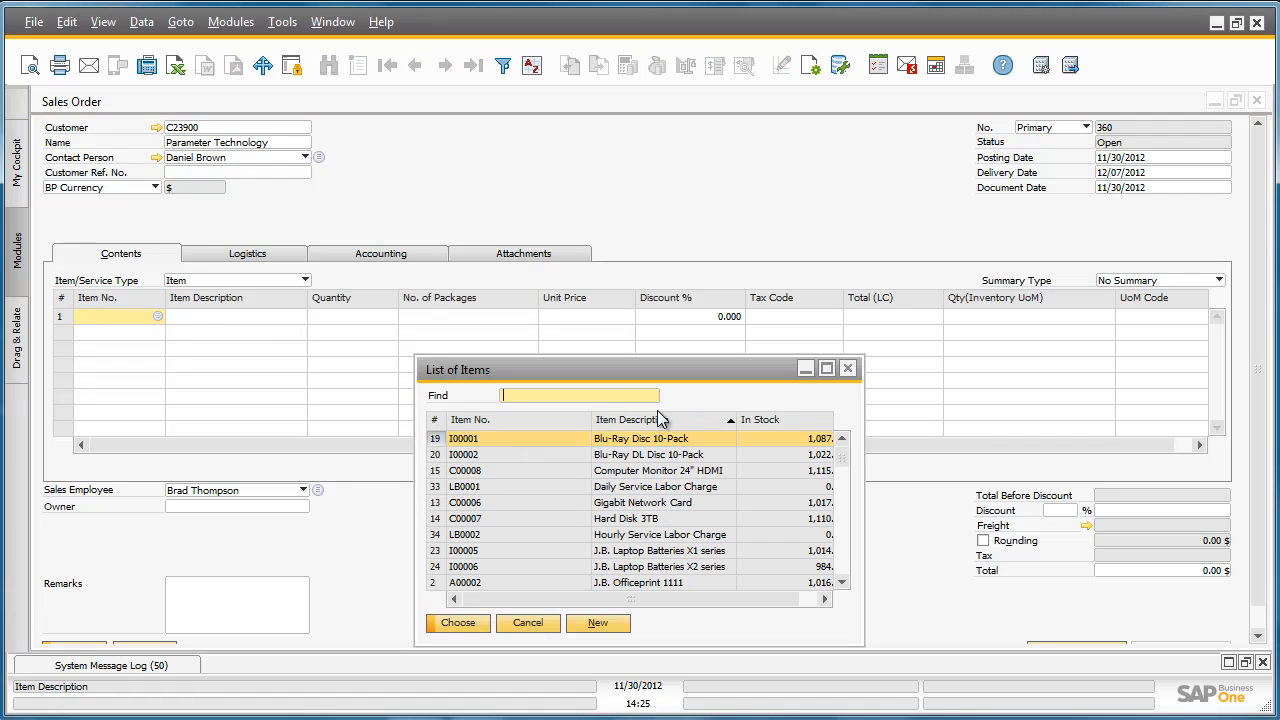
type("Print")
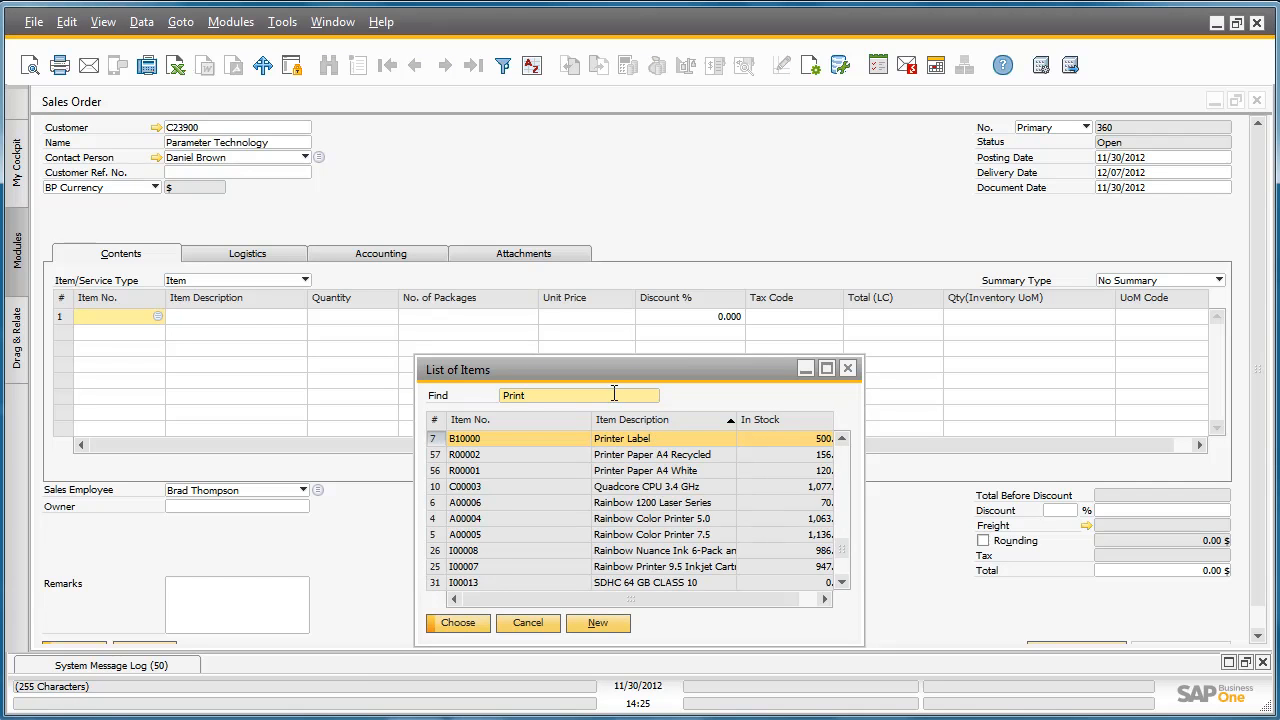
left_click(672, 472)
double_click(672, 472)
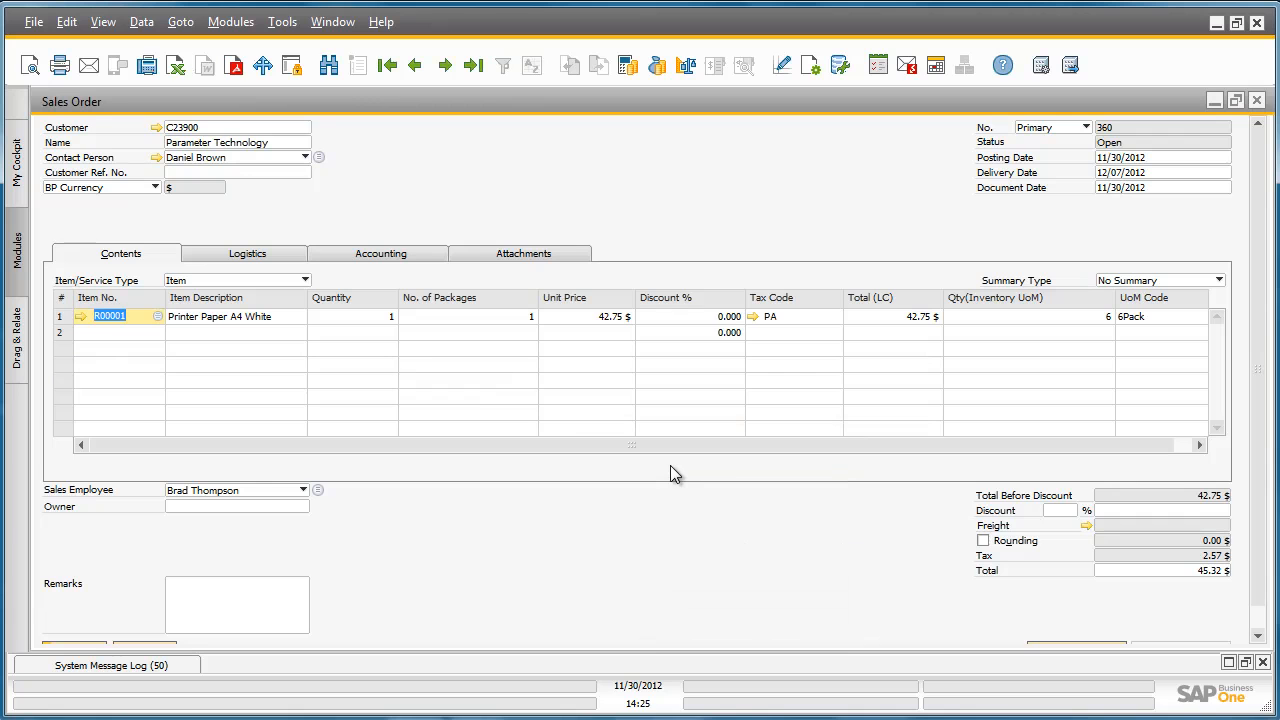
Change the UoM code of the Printer Paper A4 White row to Carton.
left_click(1161, 316)
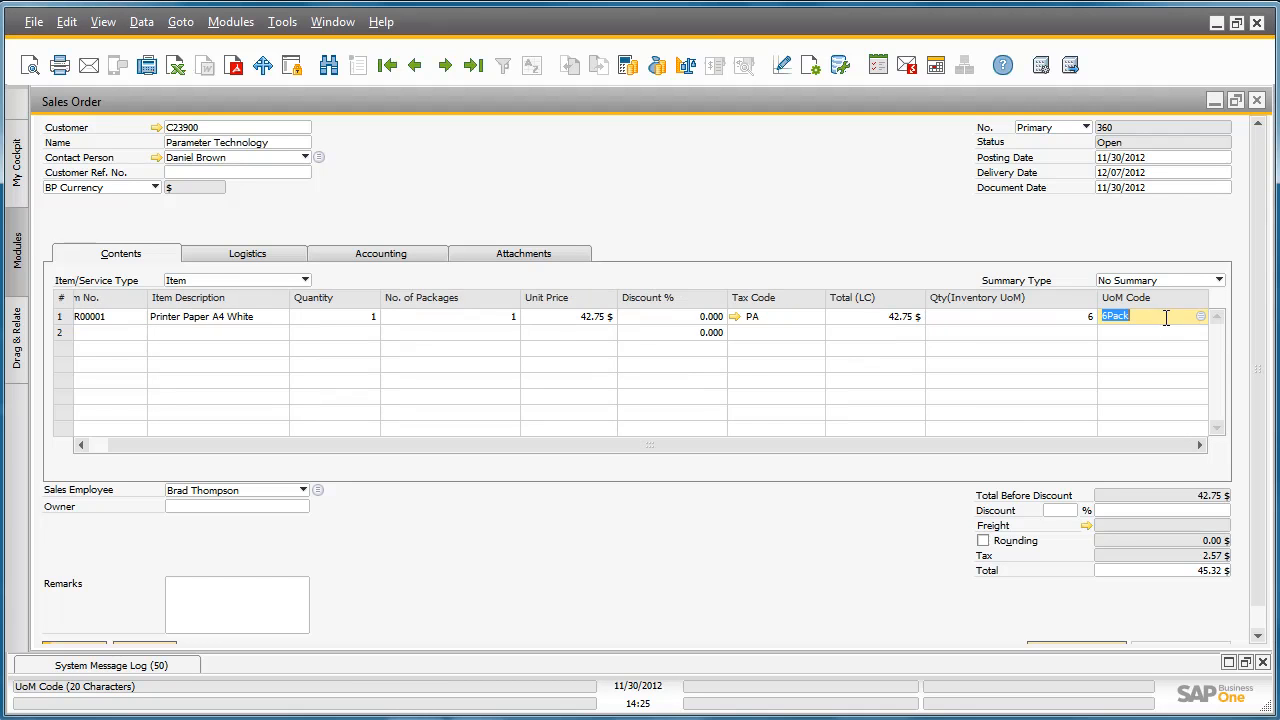
left_click(1201, 317)
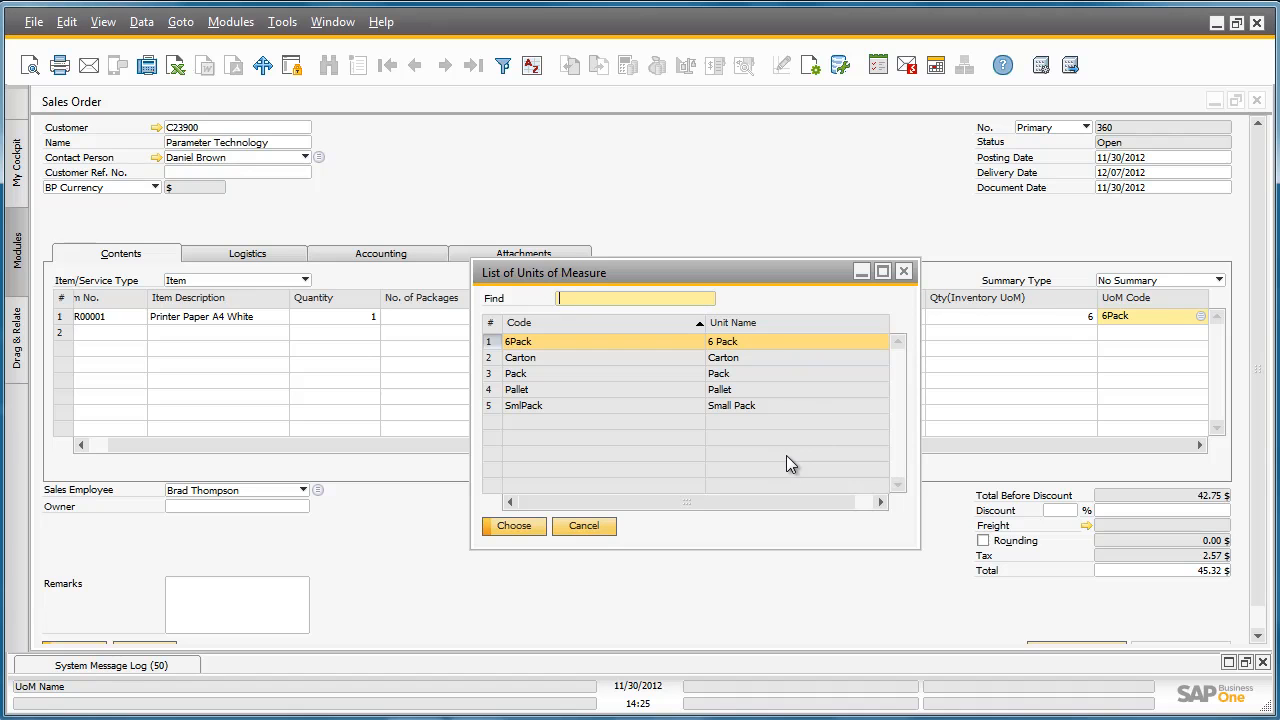
double_click(547, 358)
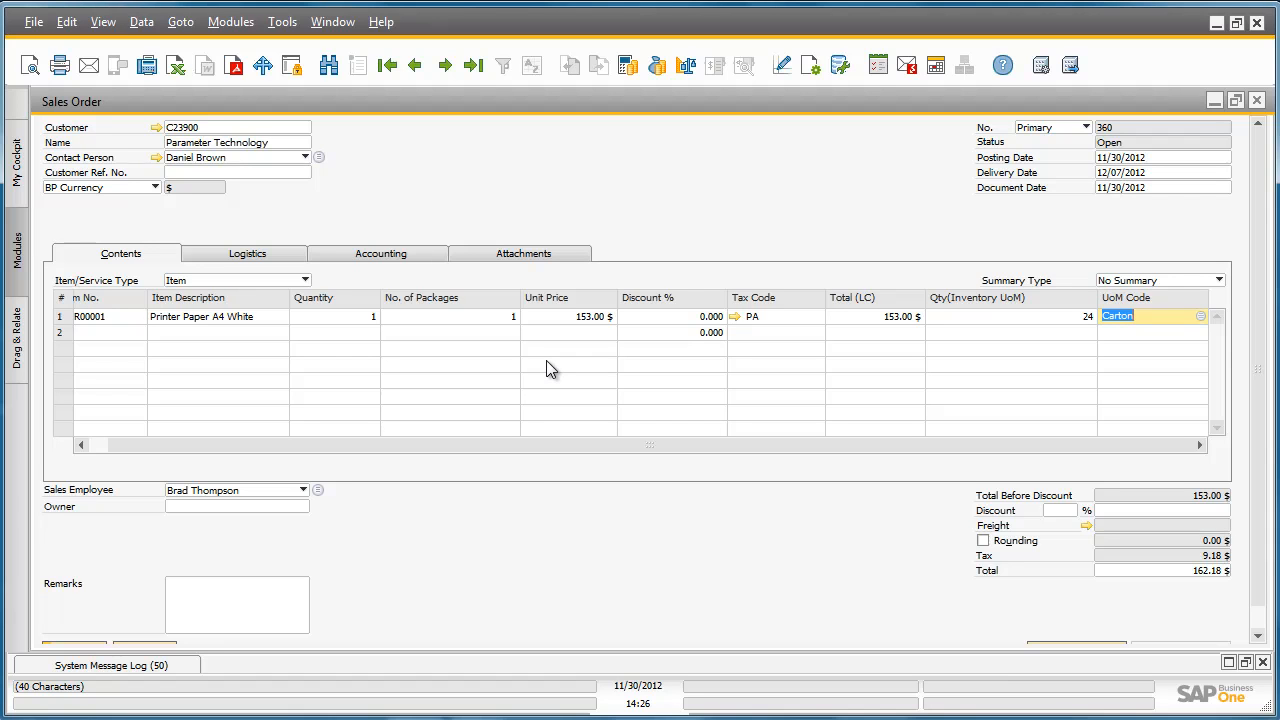
Check the Available-to-Promise inventory status of the Printer Paper A4 White row, closing the report when done.
right_click(412, 316)
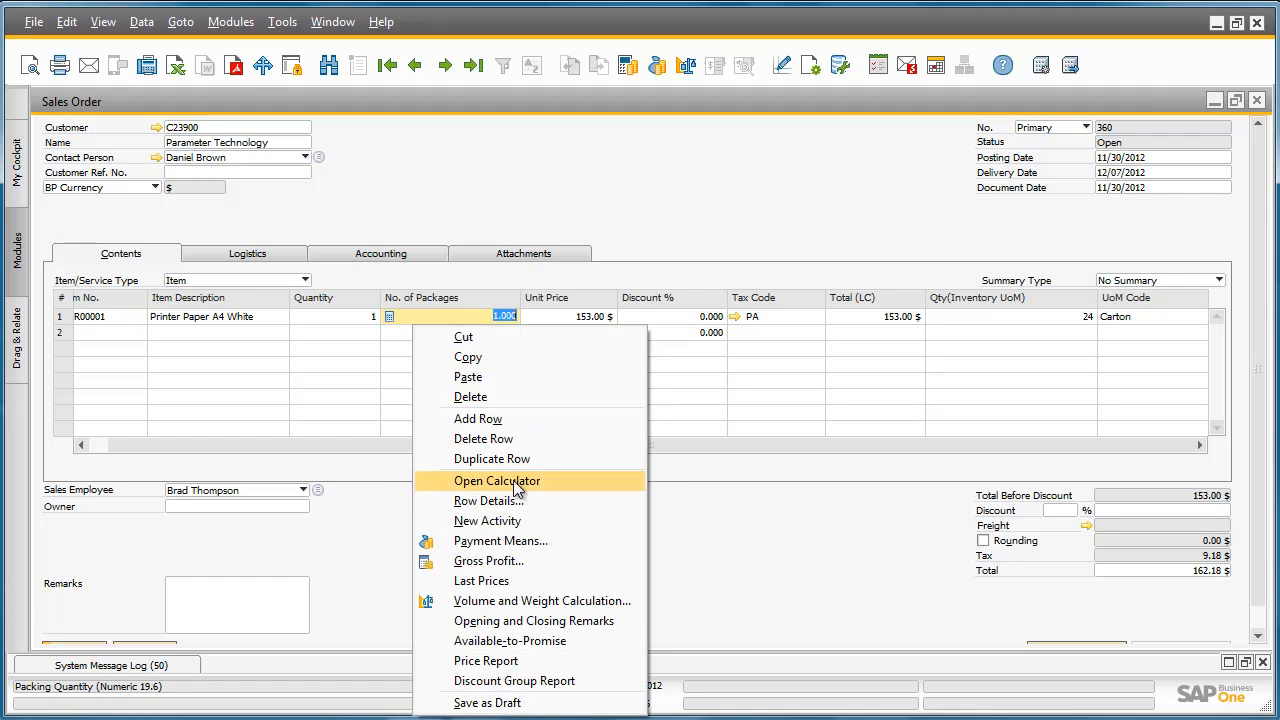
left_click(565, 638)
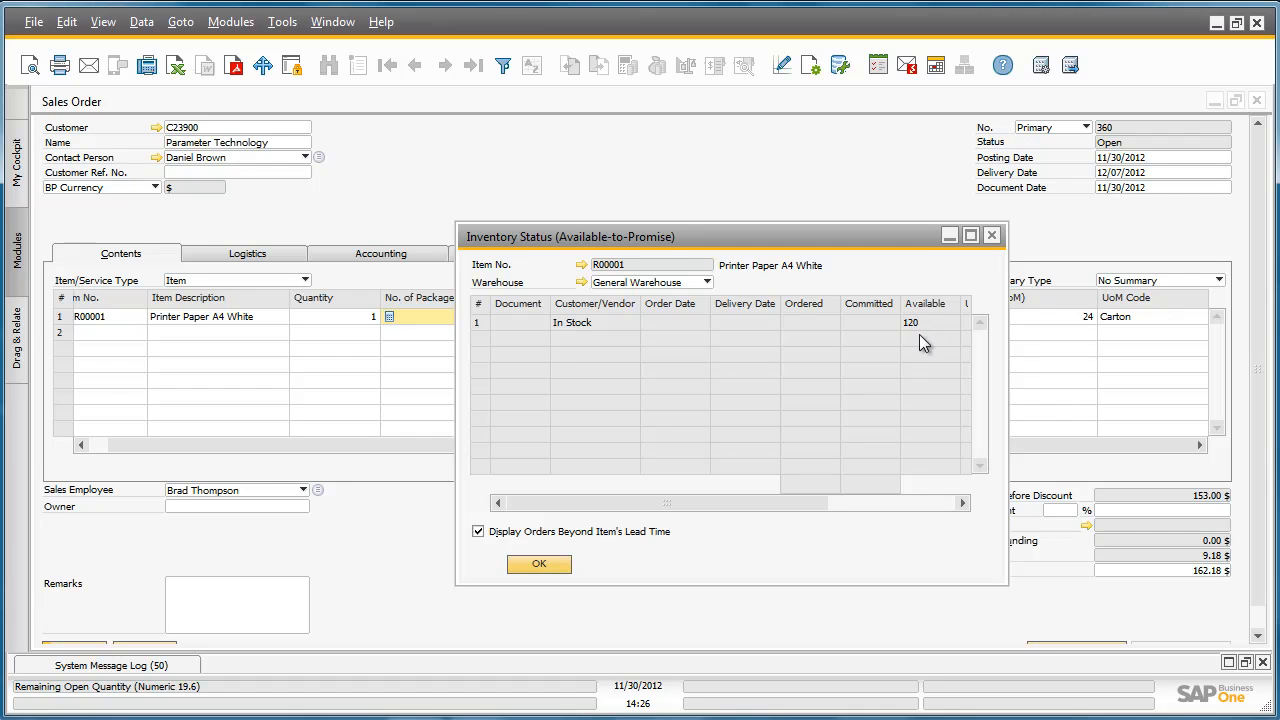
left_click(539, 564)
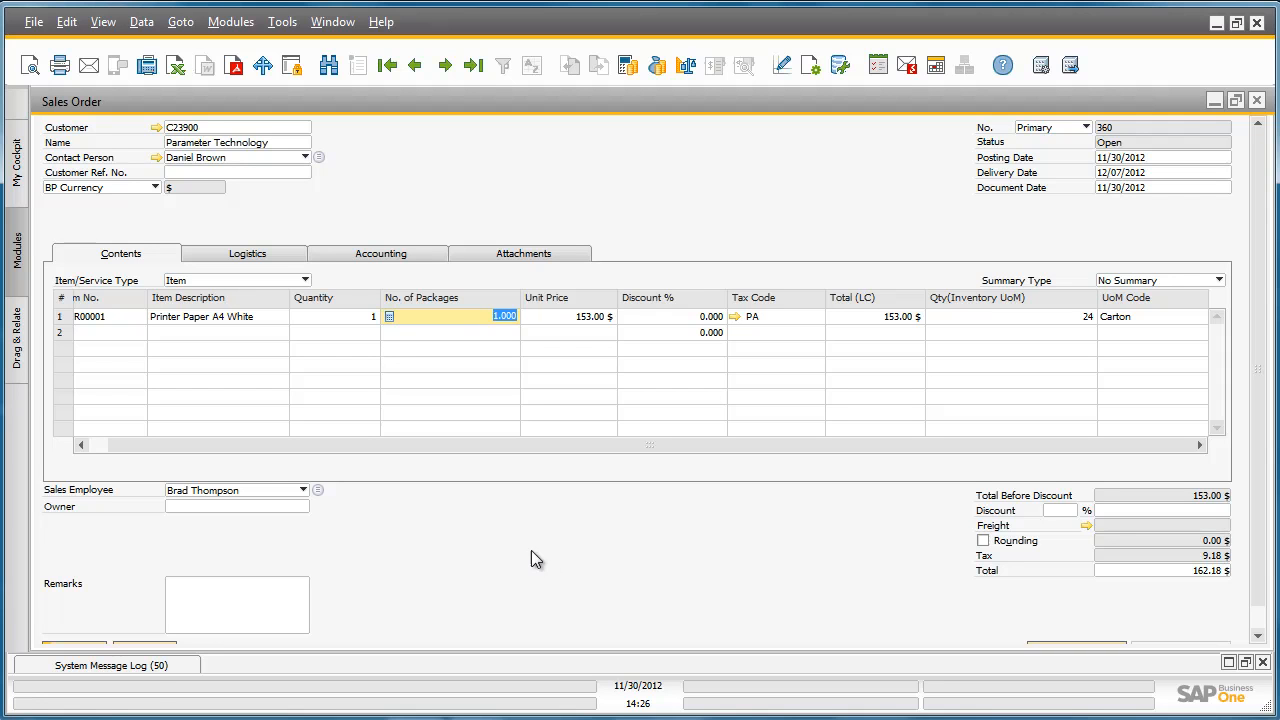
Review the paper row's Price Report and the UoM prices behind its carton Regular Sales Price, closing them when done.
right_click(407, 317)
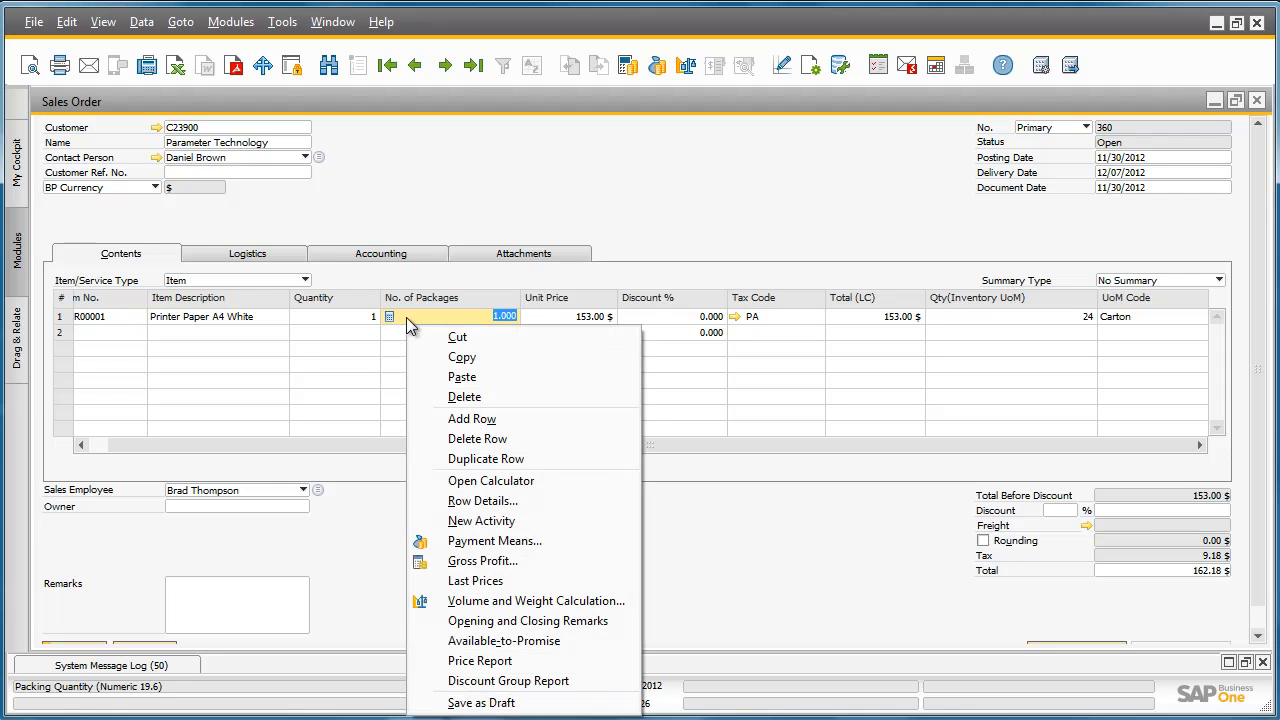
left_click(525, 662)
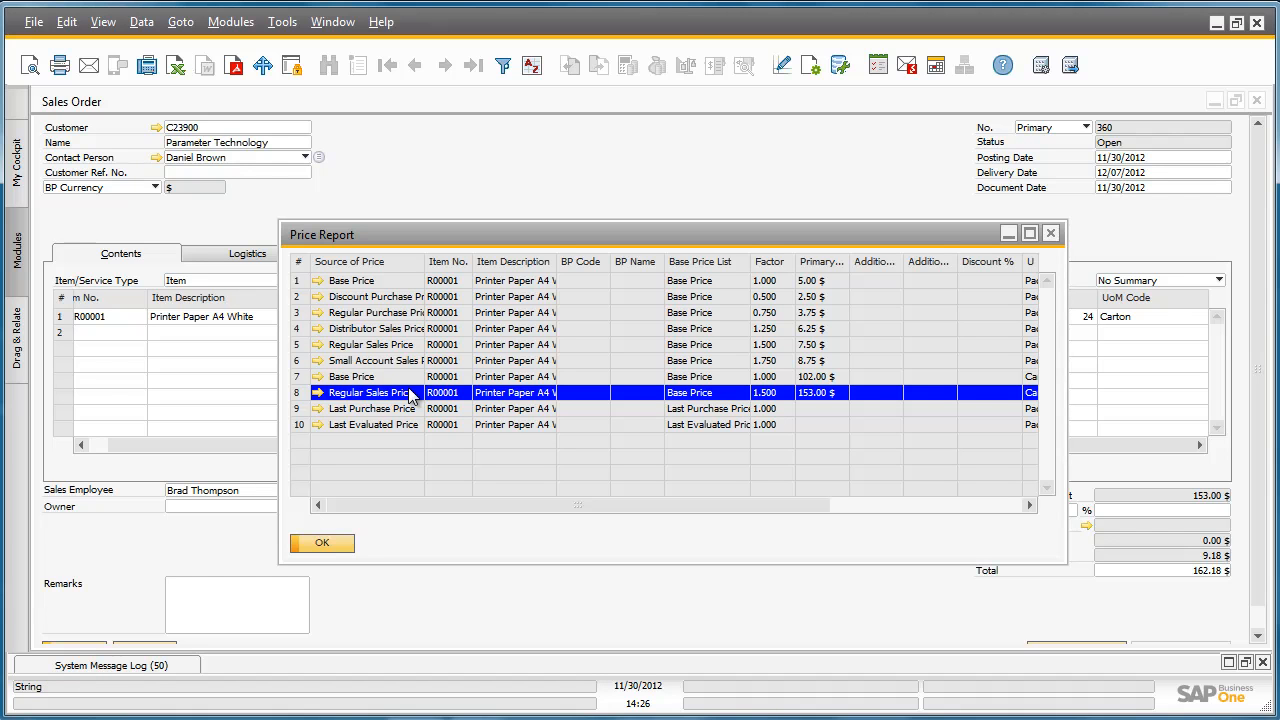
left_click(318, 395)
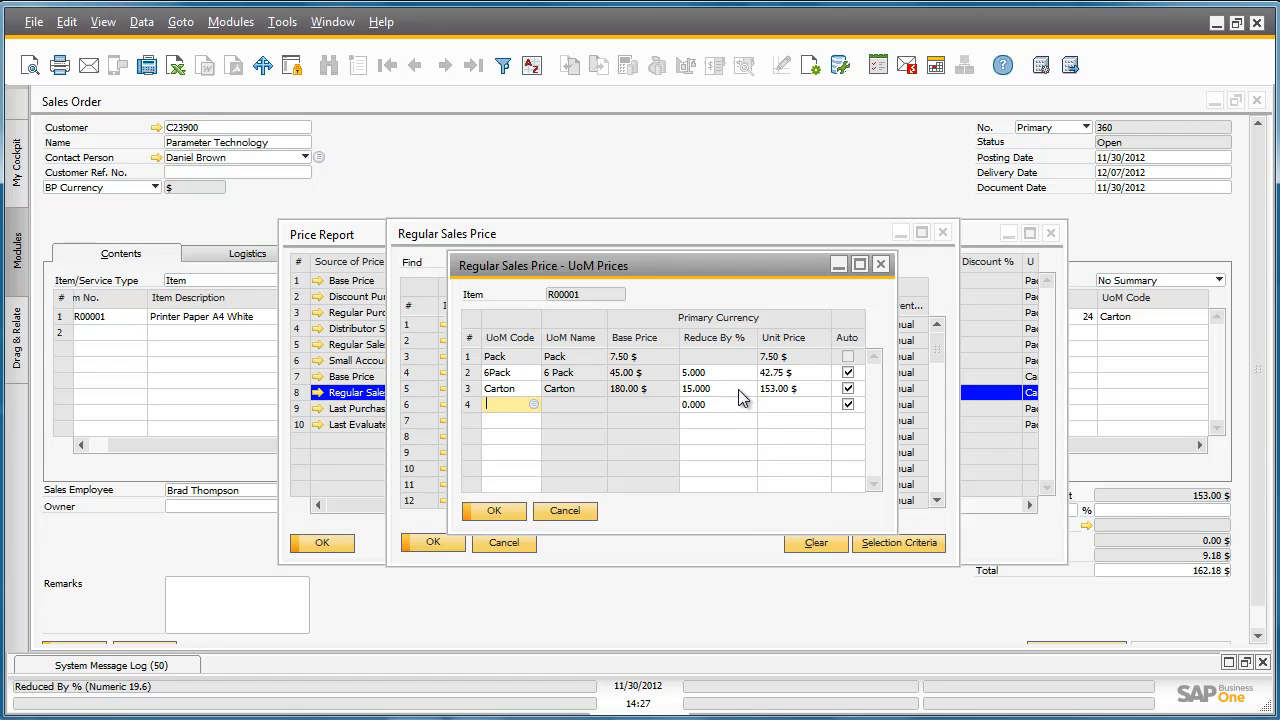
left_click(490, 511)
left_click(441, 545)
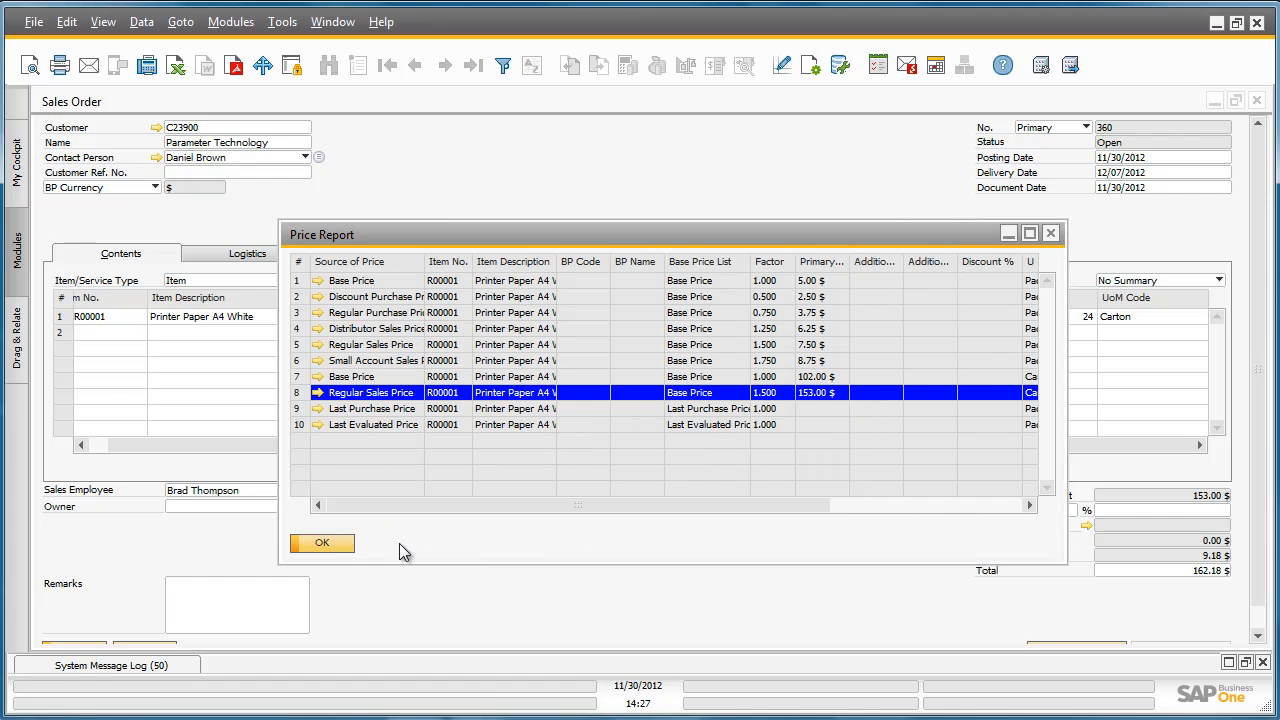
left_click(336, 548)
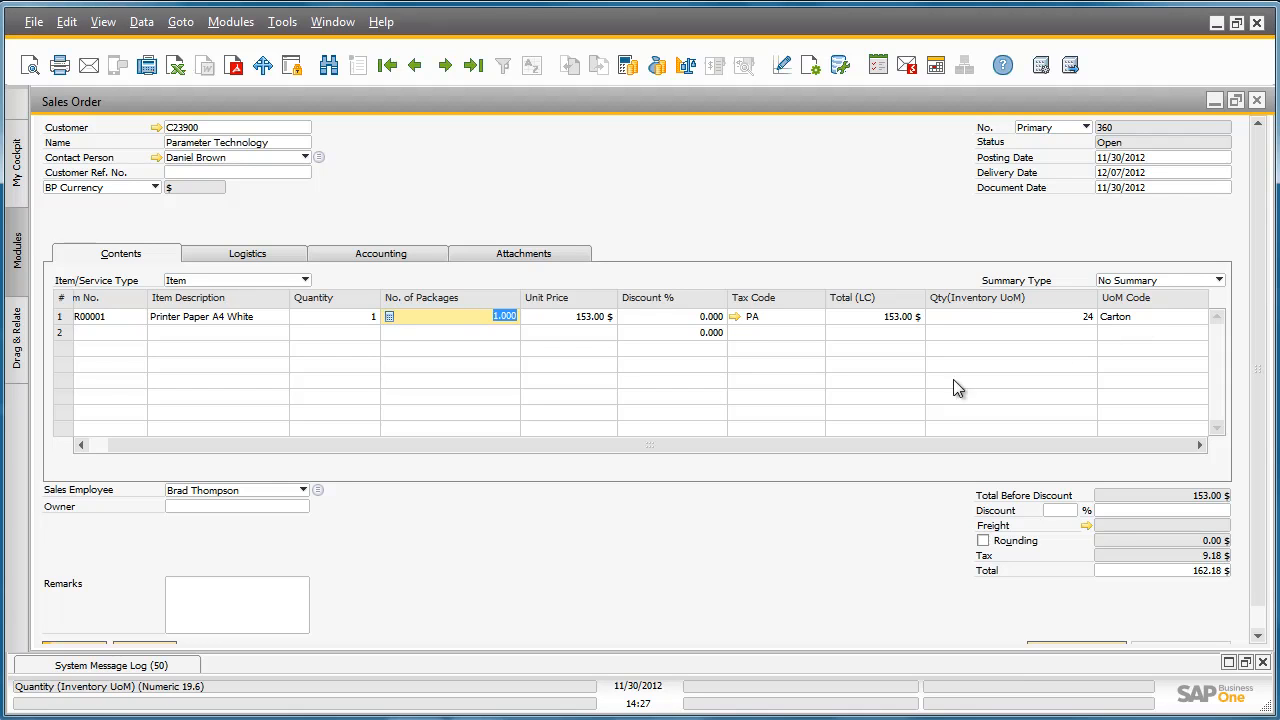
Examine the sales UoM and package type settings for Carton and 6Pack in the paper item's master data.
left_click_drag(468, 450, 443, 449)
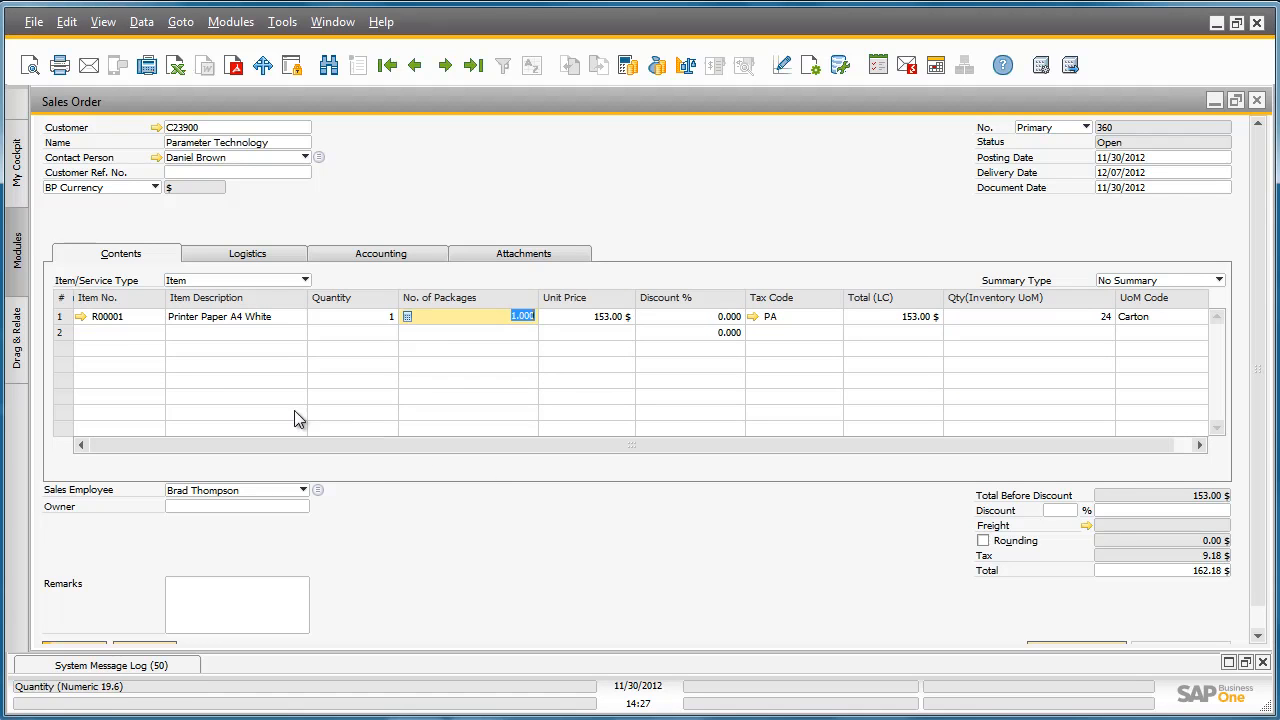
left_click(81, 316)
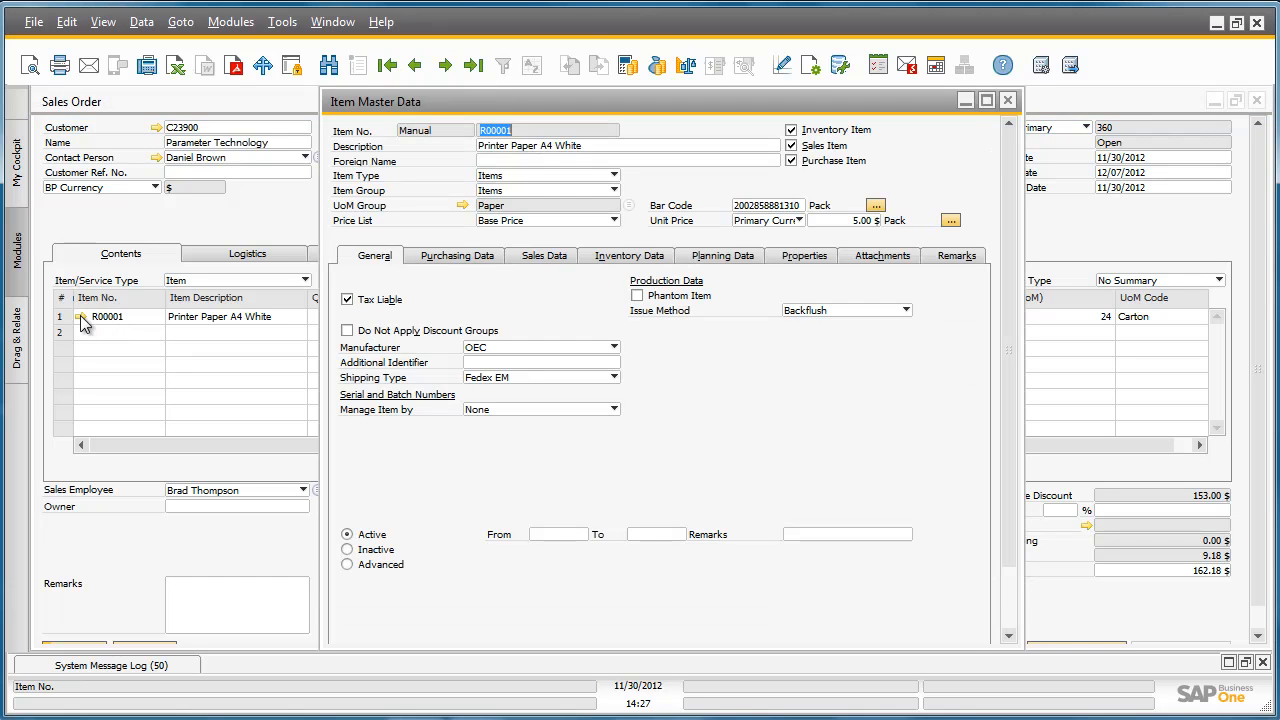
left_click(556, 256)
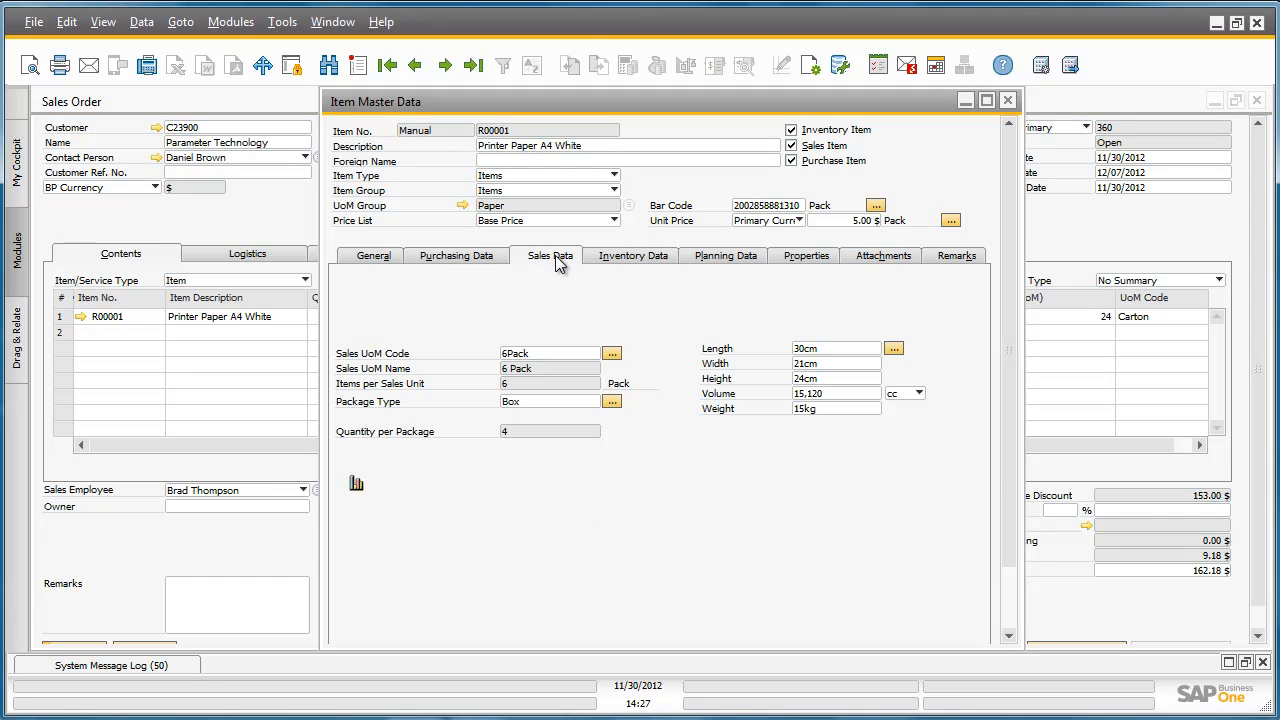
left_click(611, 355)
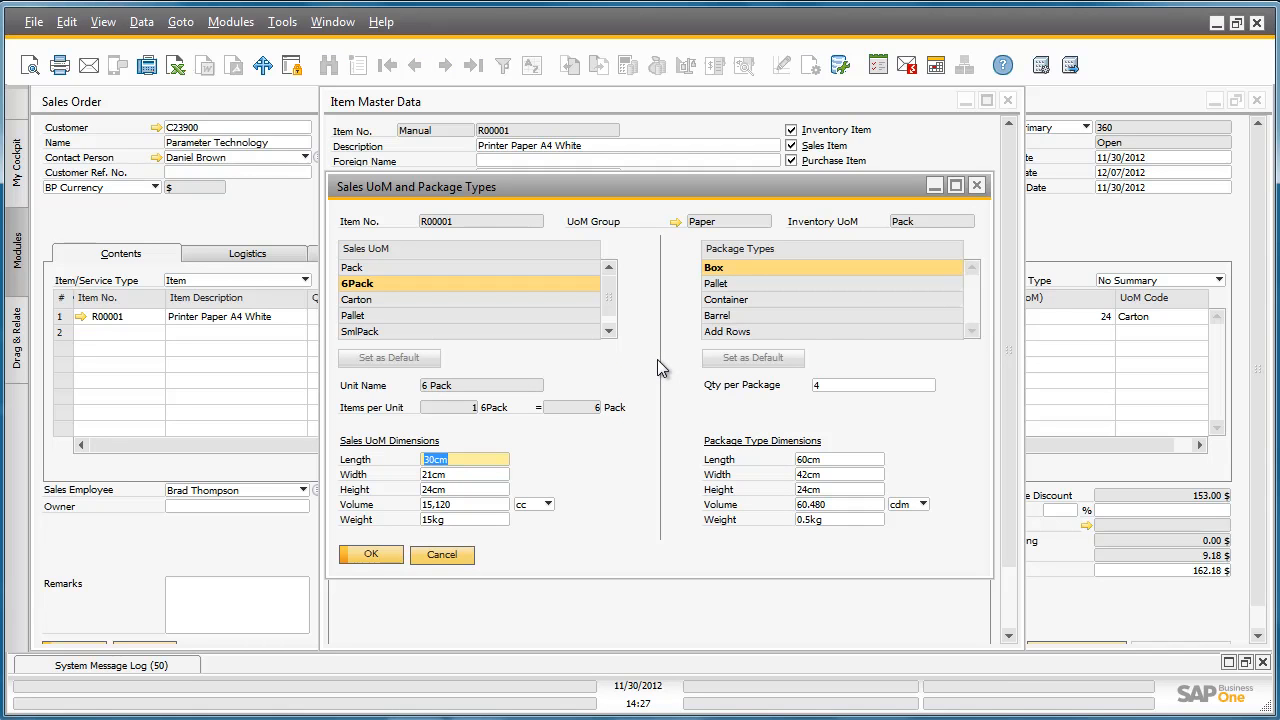
left_click(396, 297)
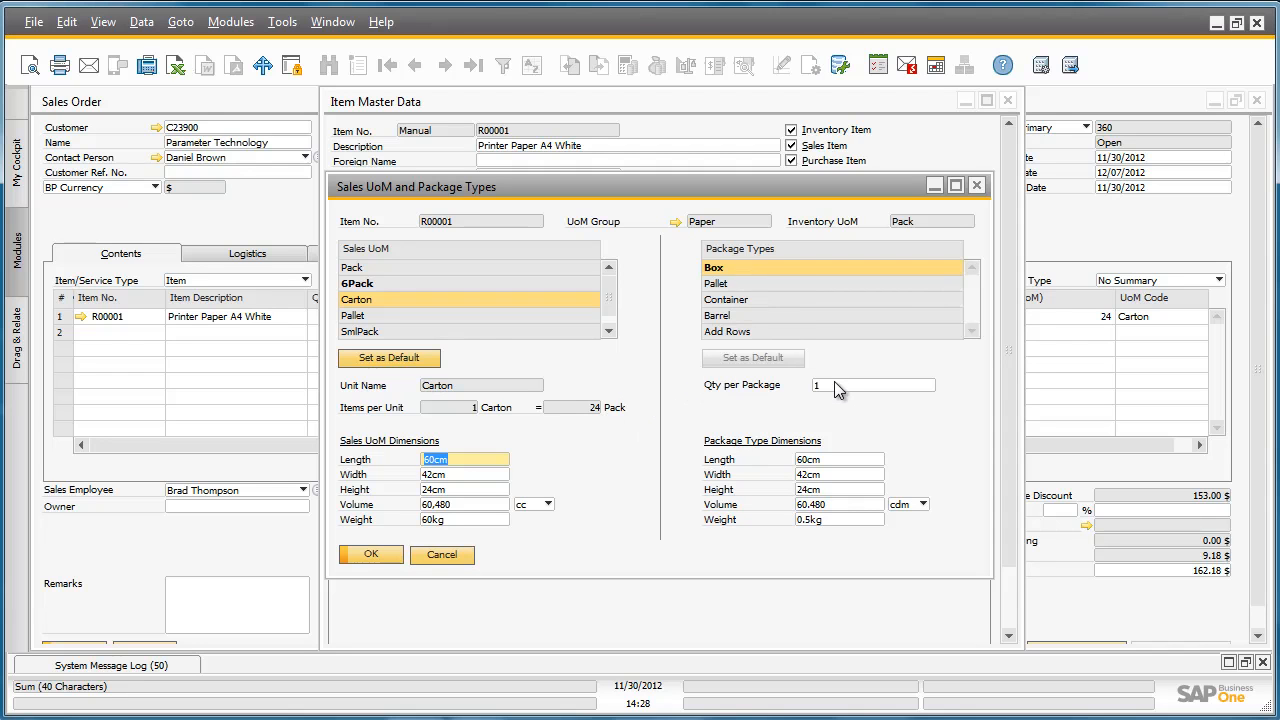
left_click(374, 285)
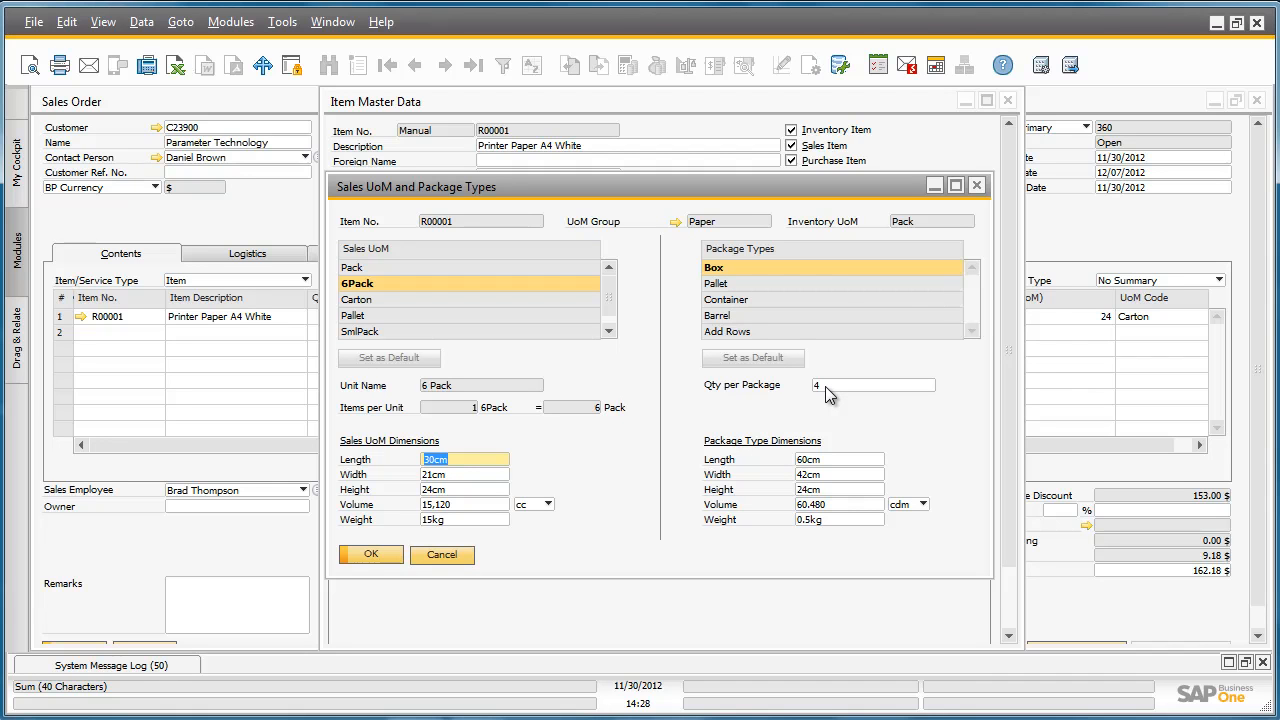
left_click(366, 552)
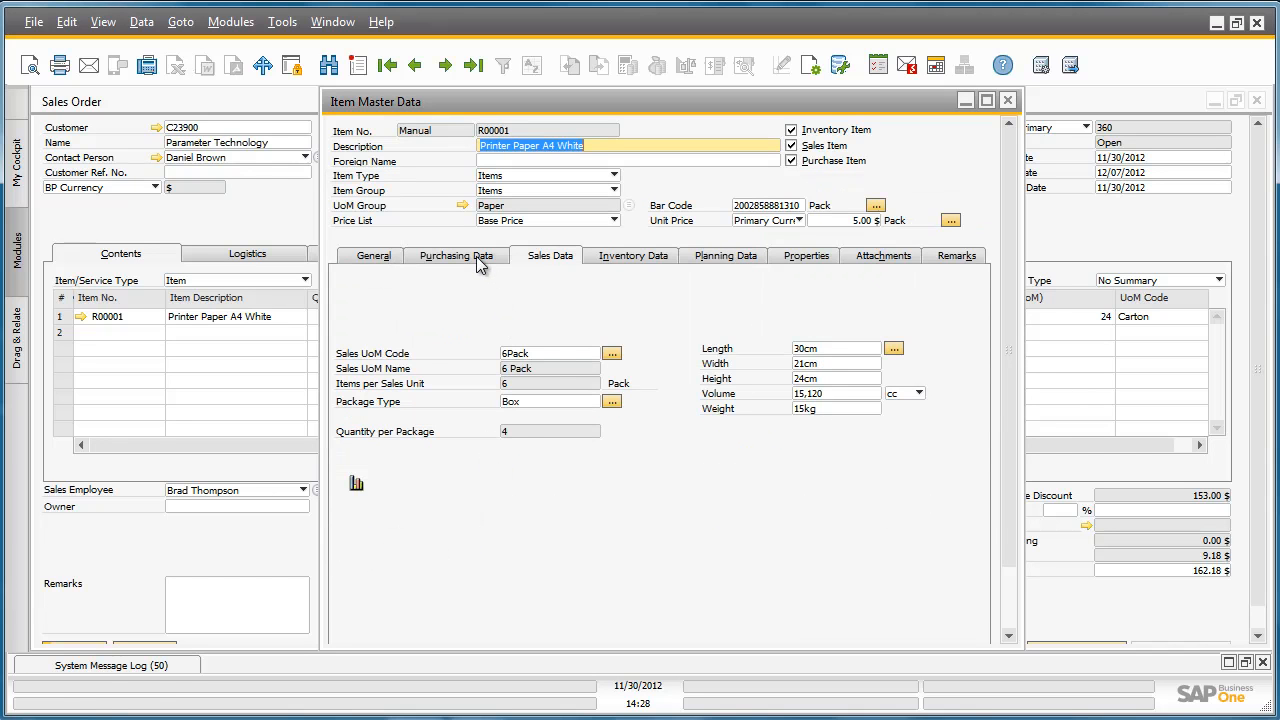
Review the item's purchasing data, including purchasing UoM and package type, and close its master data.
left_click(480, 262)
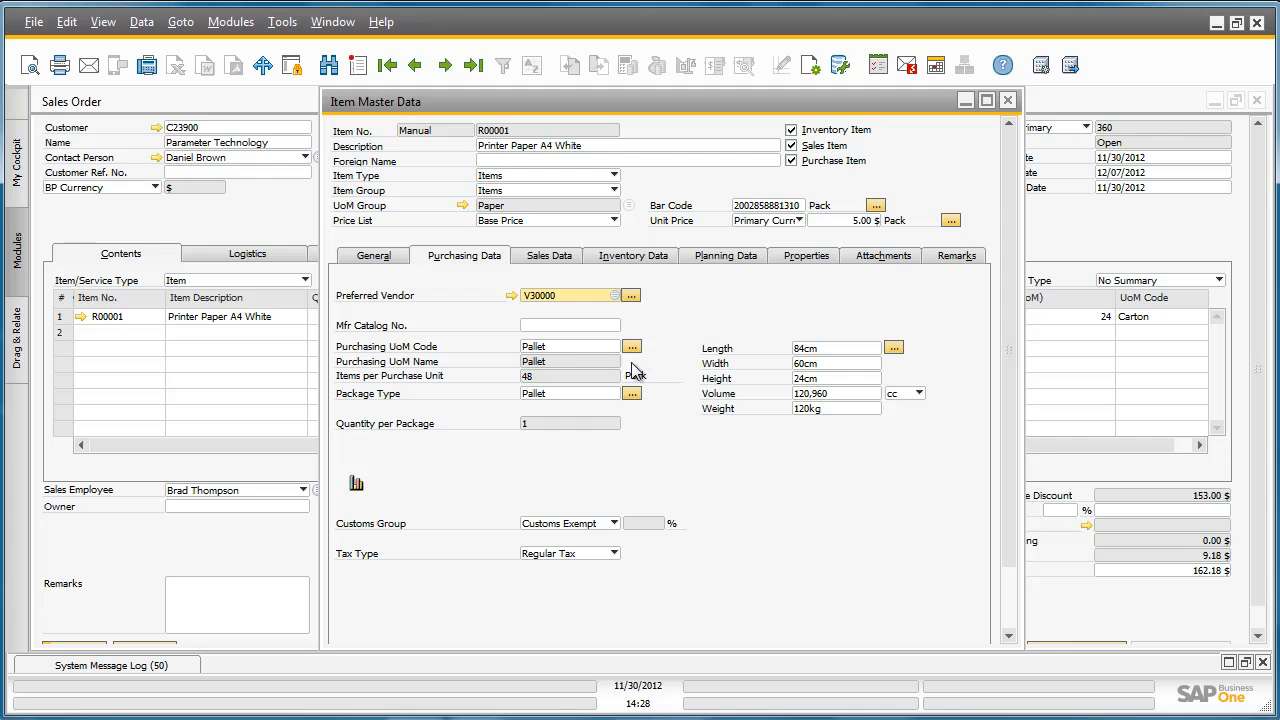
left_click_drag(1005, 398, 1002, 467)
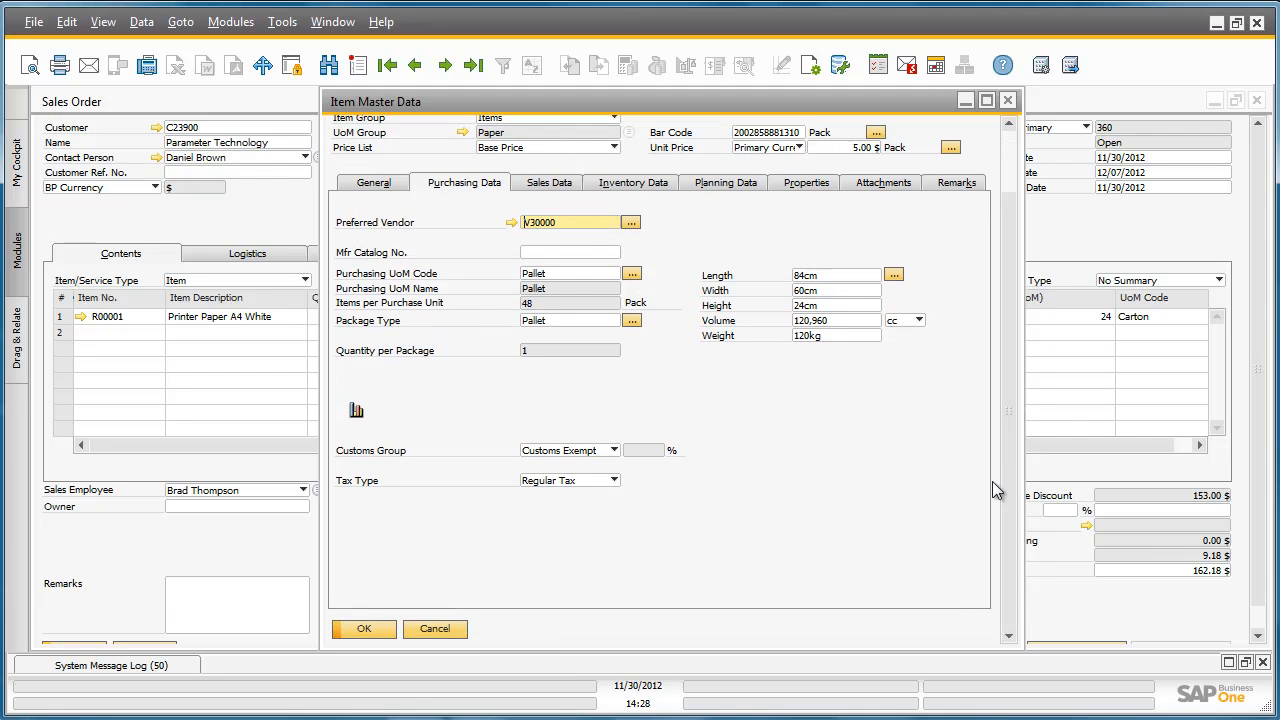
left_click(368, 622)
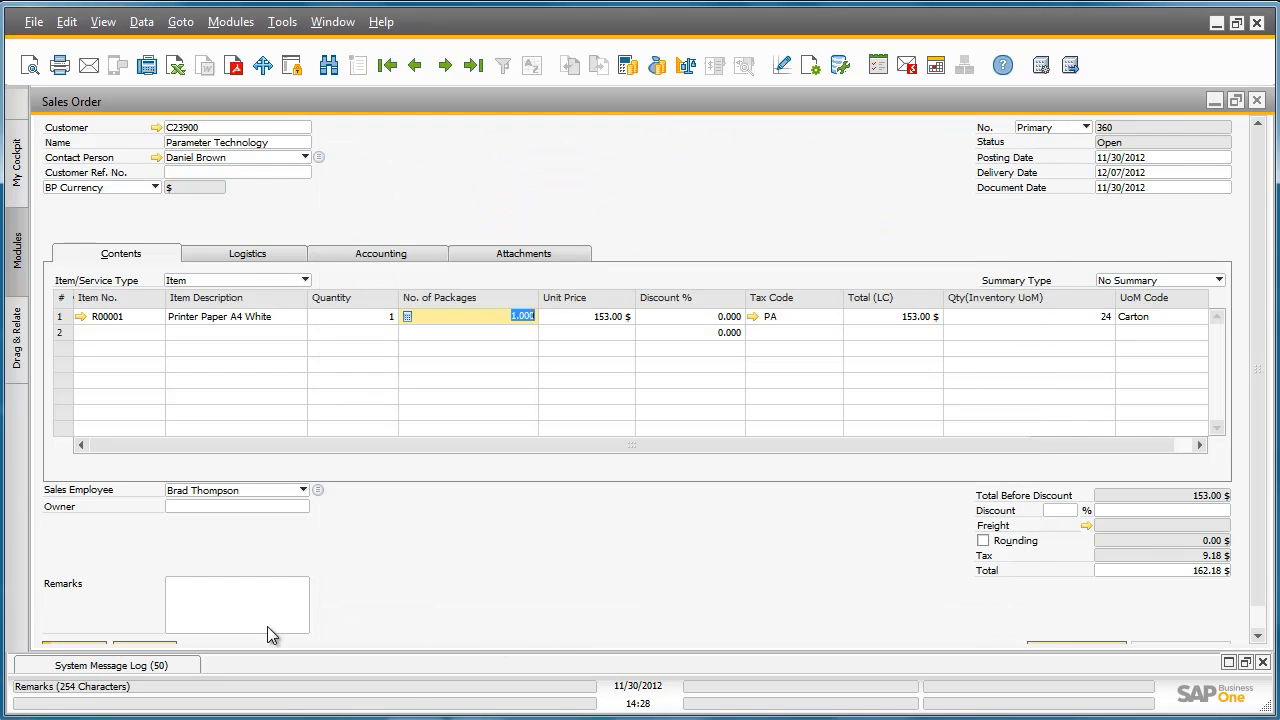
Add the completed sales order for Parameter Technology to the system.
scroll(267, 626, "down", 2)
left_click(76, 625)
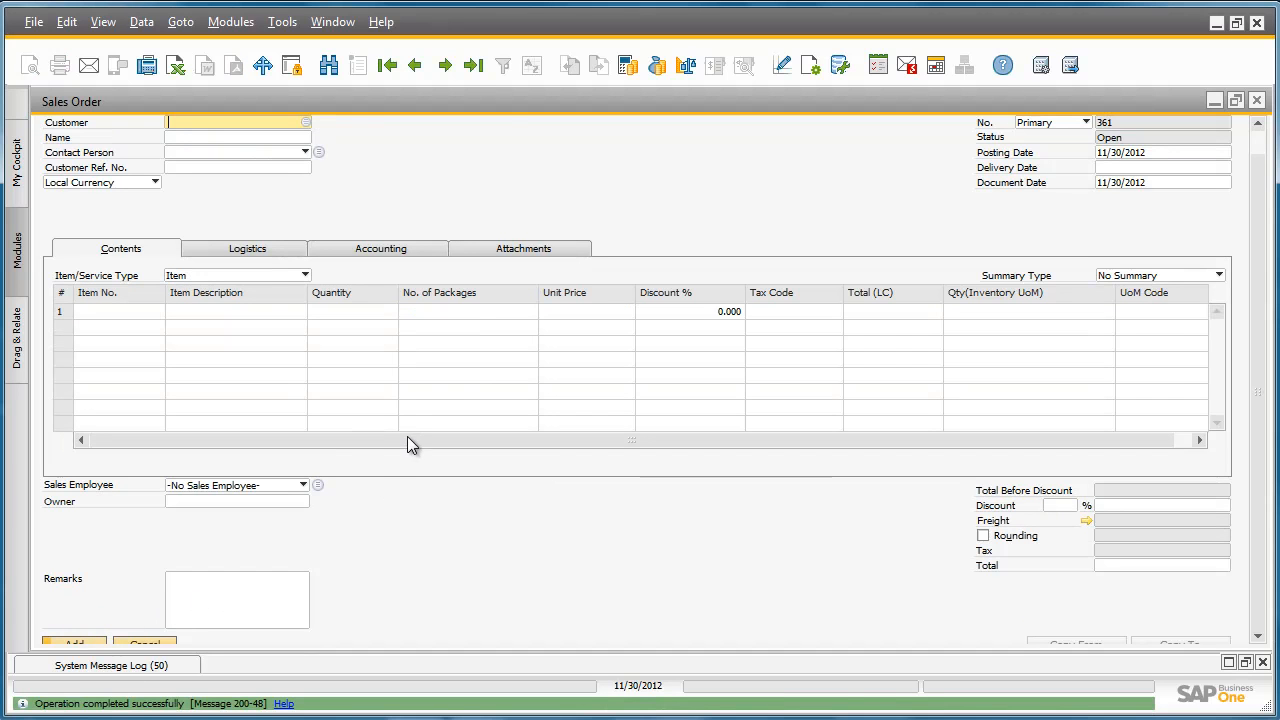
Reopen the last added sales order for Parameter Technology and copy it to a Delivery.
left_click(482, 74)
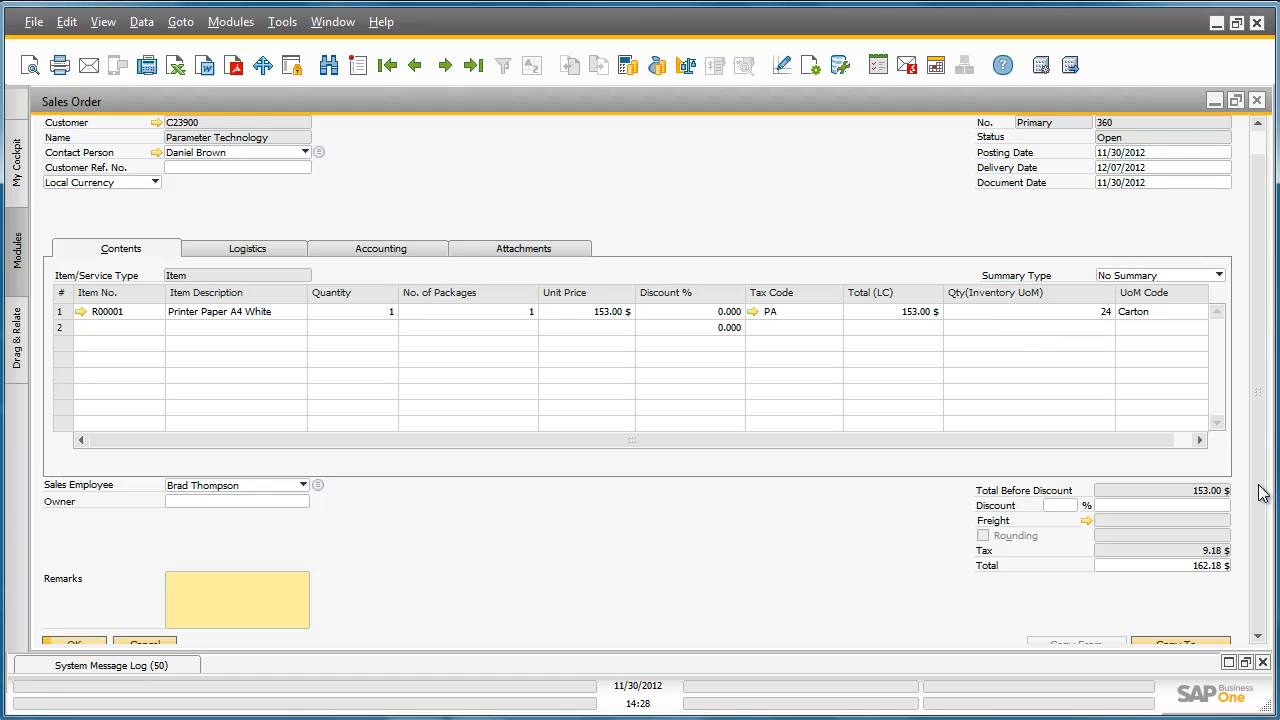
scroll(1262, 575, "down", 1)
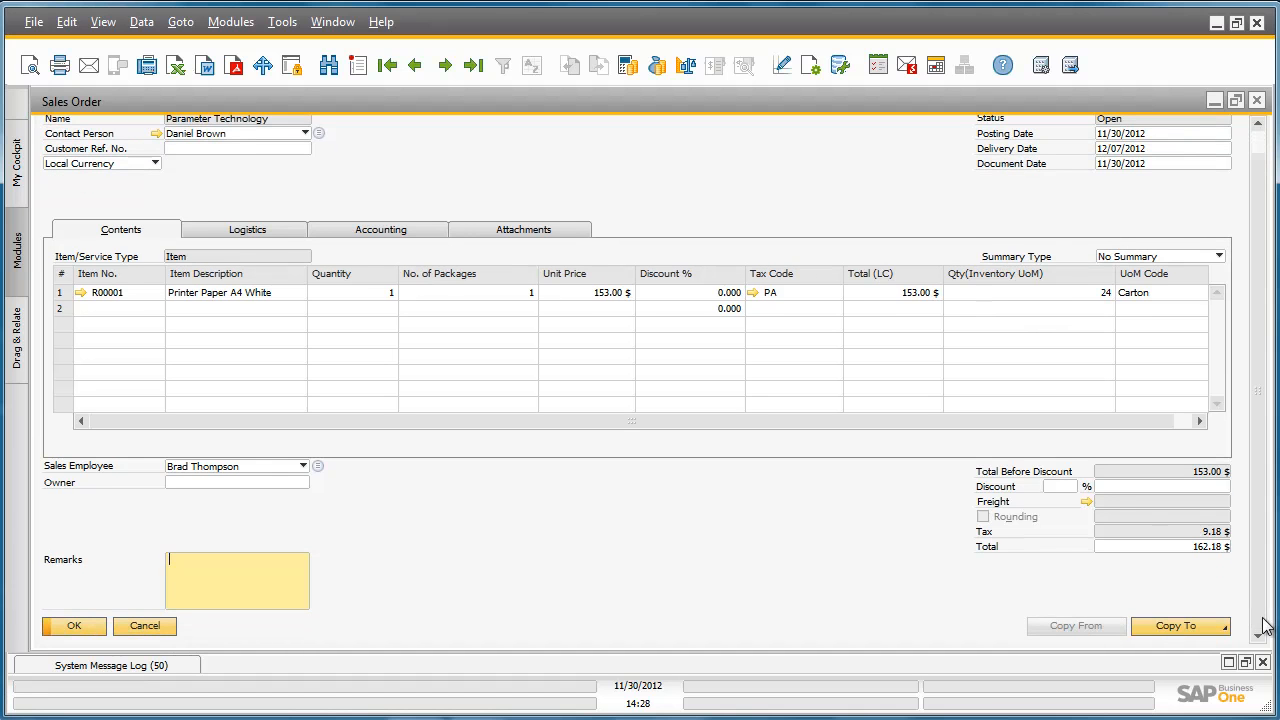
left_click(1203, 627)
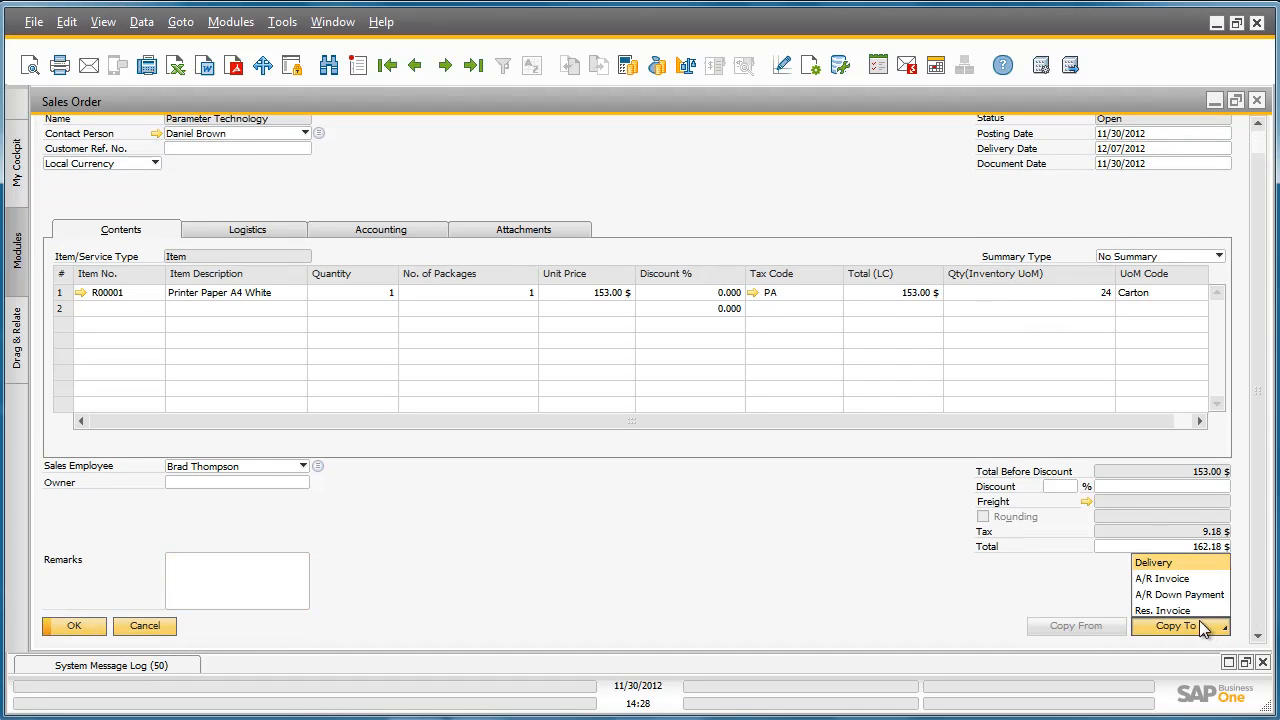
left_click(1167, 563)
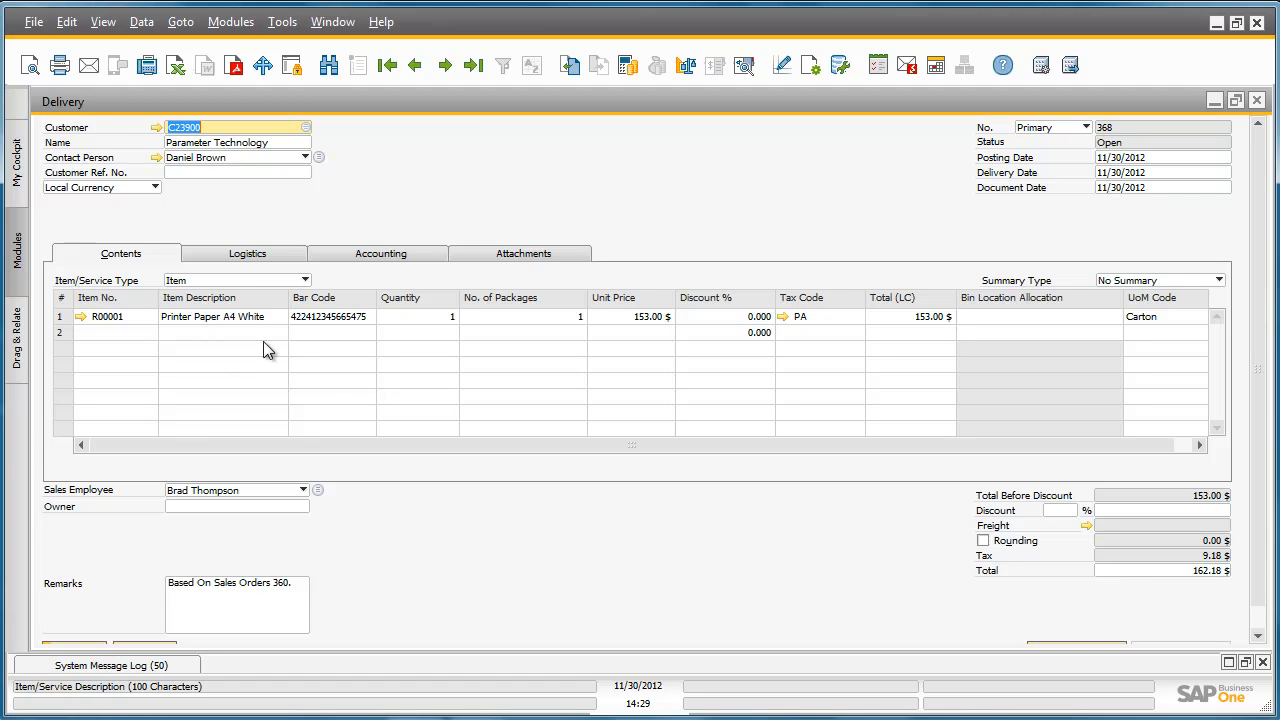
left_click(312, 332)
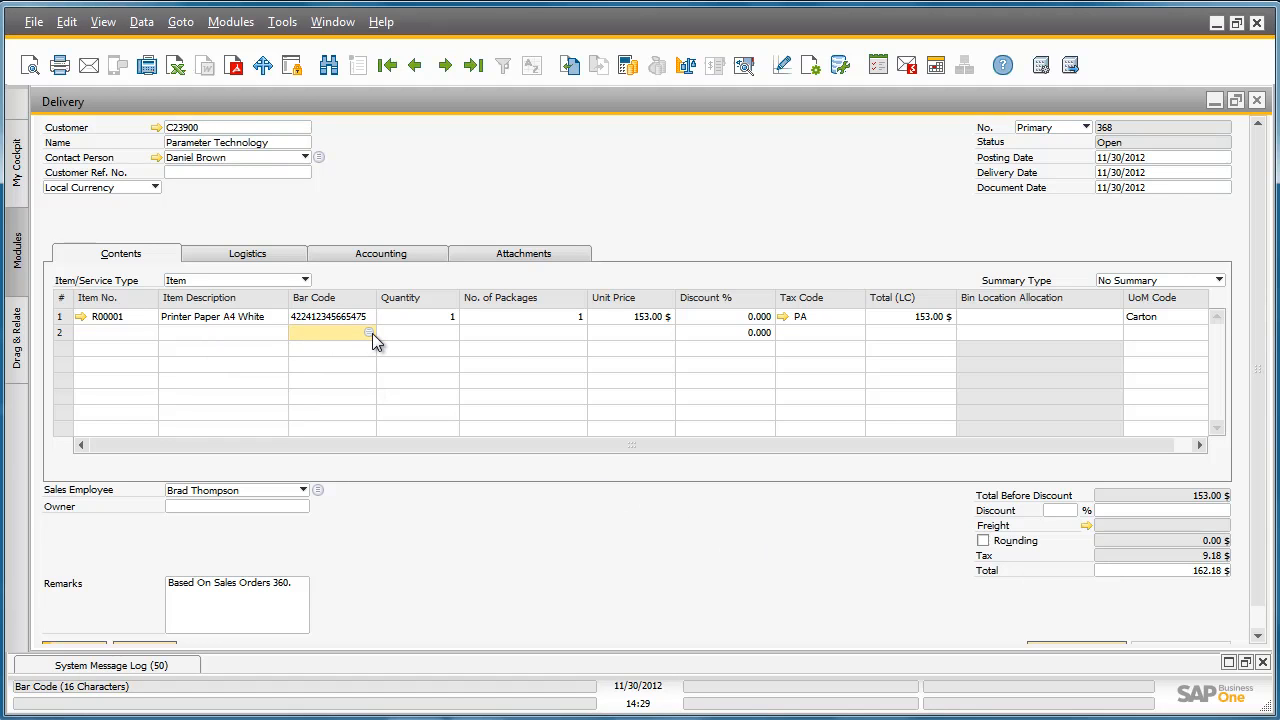
left_click(368, 332)
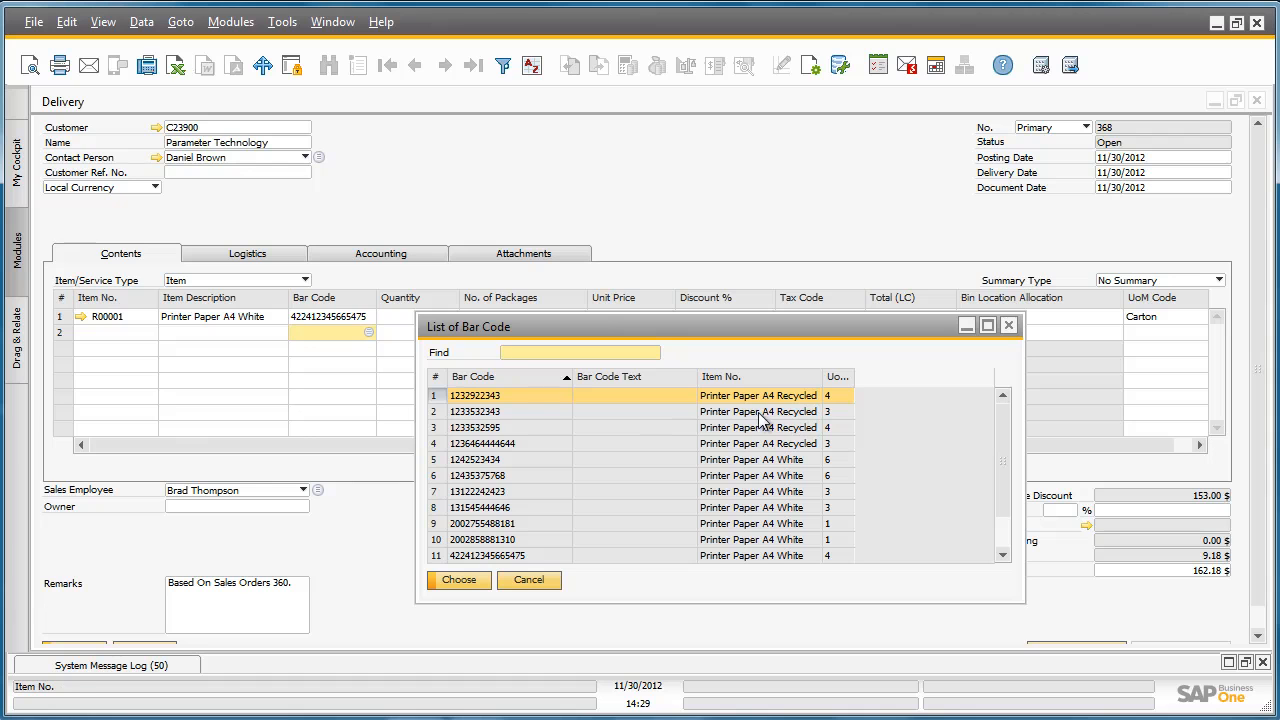
left_click(537, 412)
double_click(536, 411)
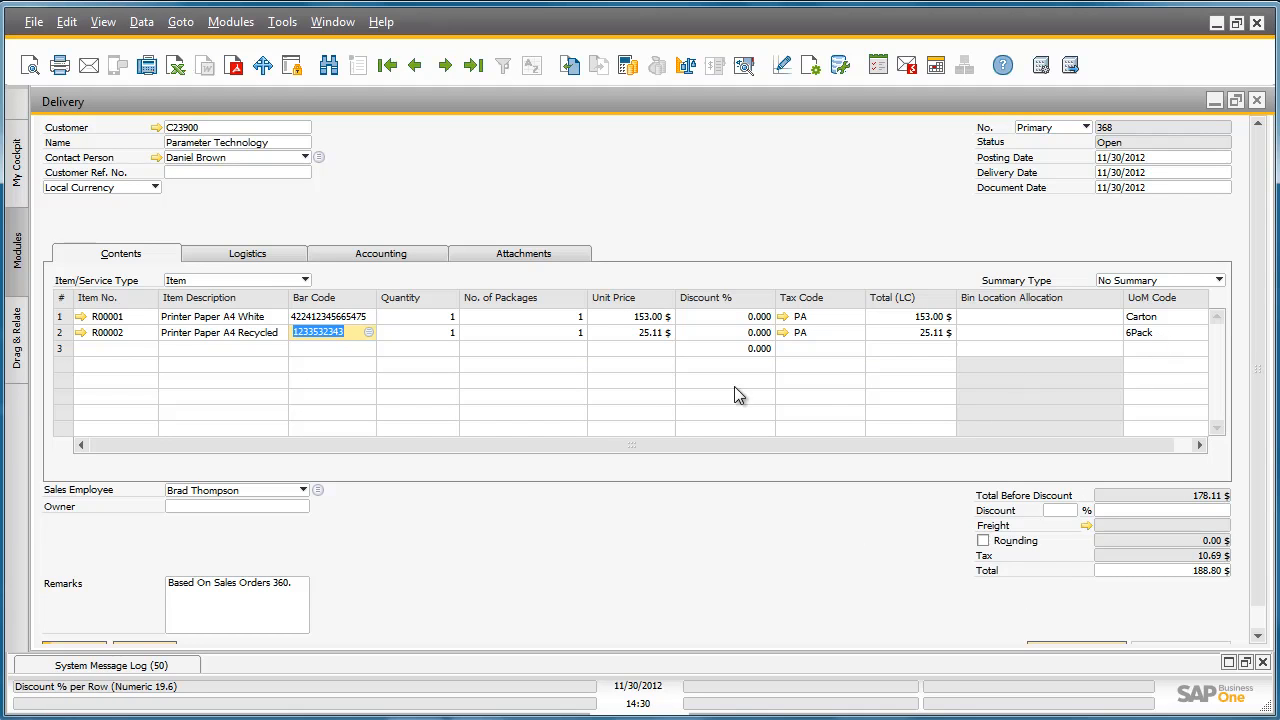
left_click(432, 334)
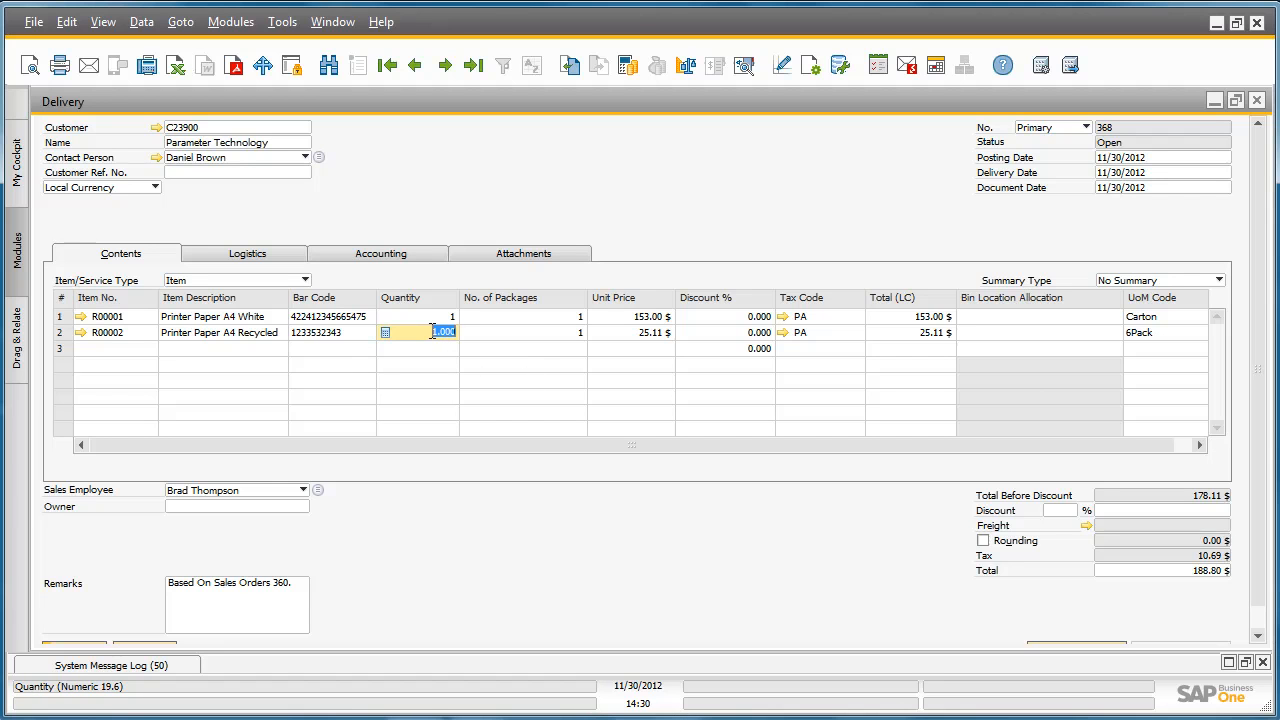
type("5")
key("Tab")
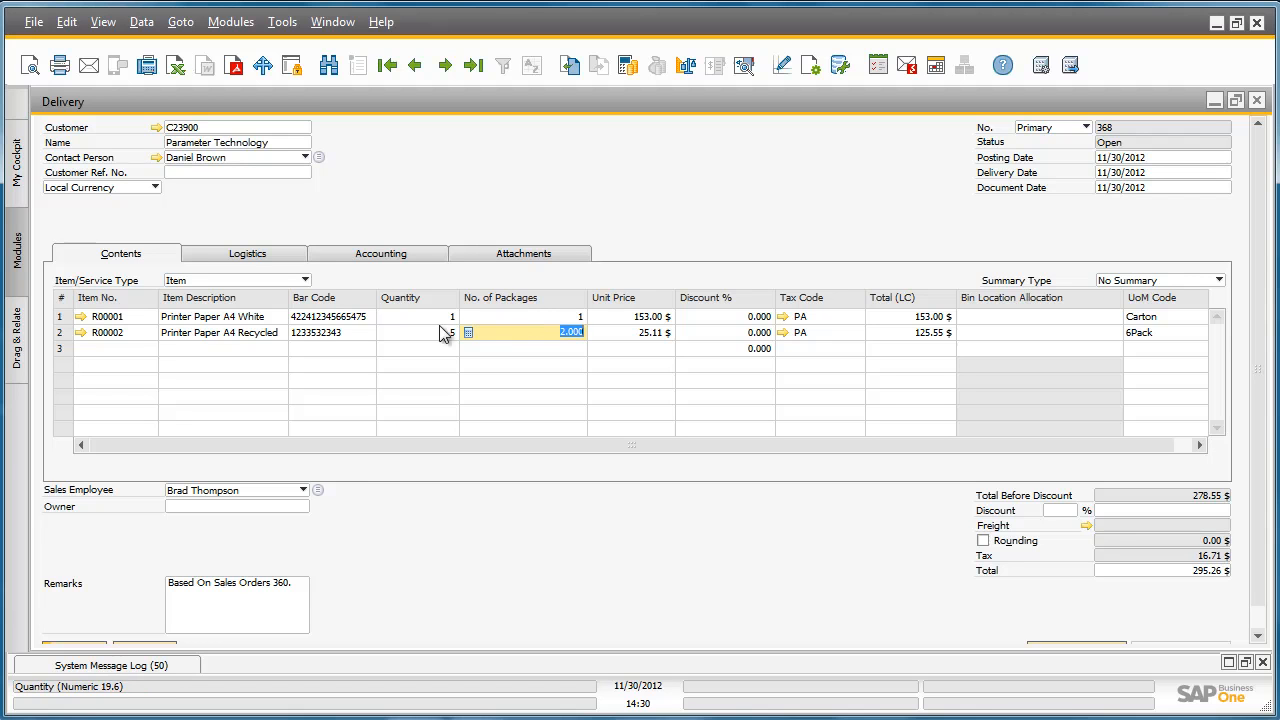
Review the recycled paper row's Price Report and the UoM prices behind its 6Pack Regular Sales Price, closing them when done.
right_click(370, 335)
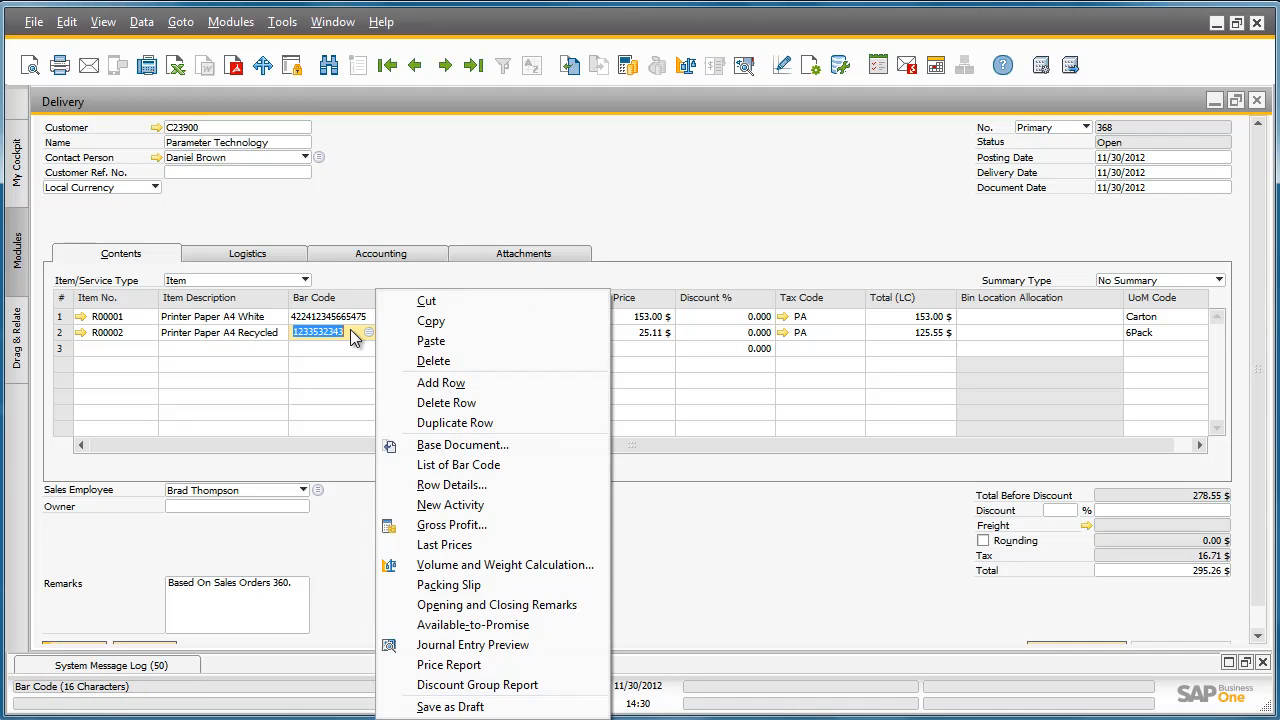
left_click(474, 665)
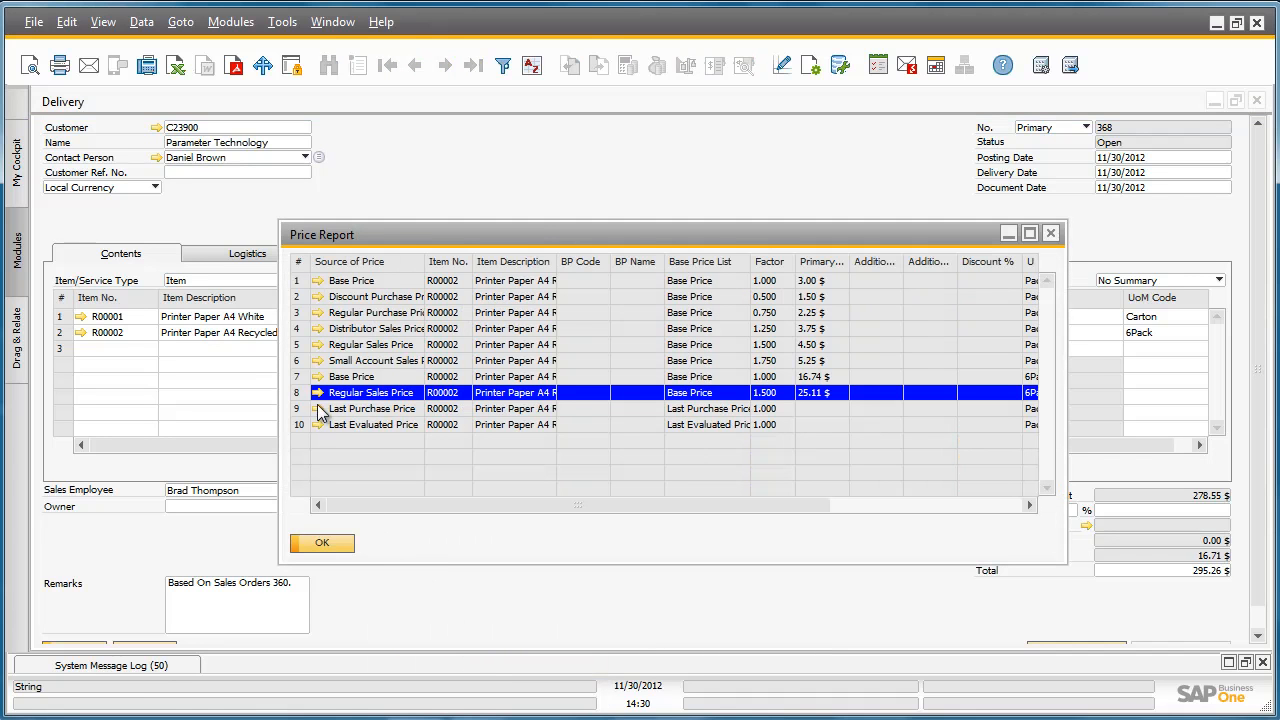
left_click(318, 394)
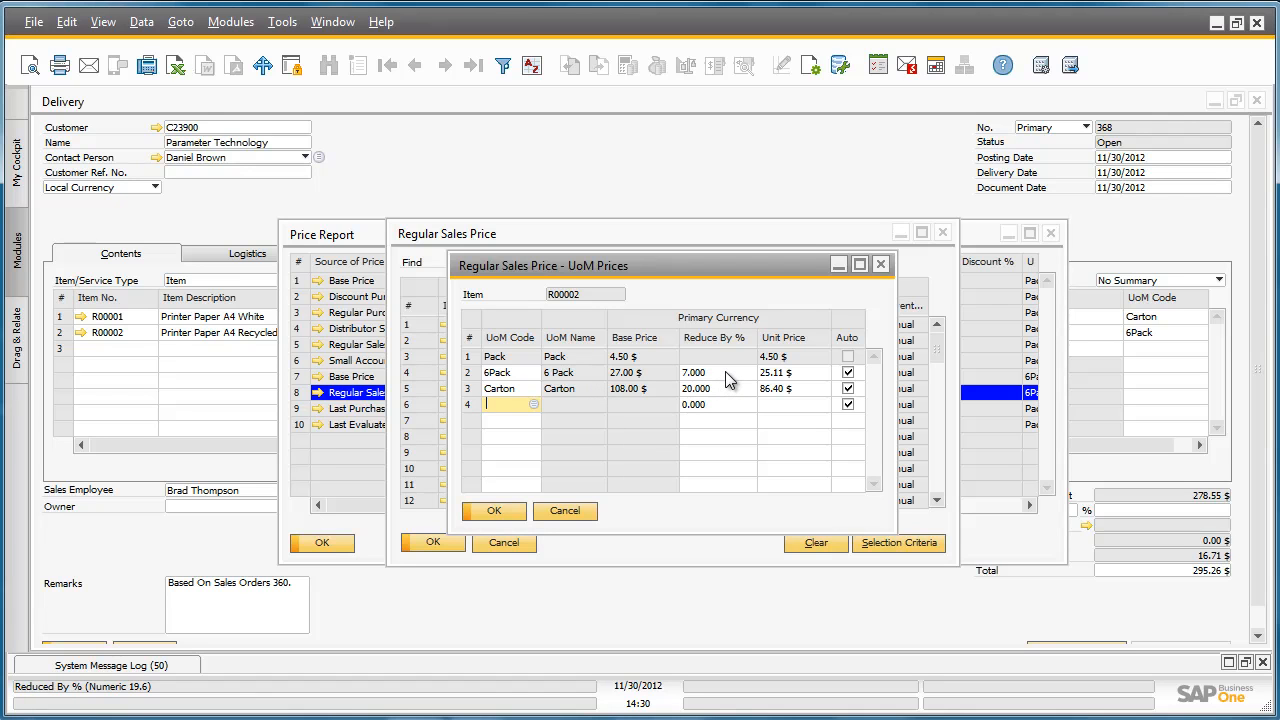
left_click(492, 511)
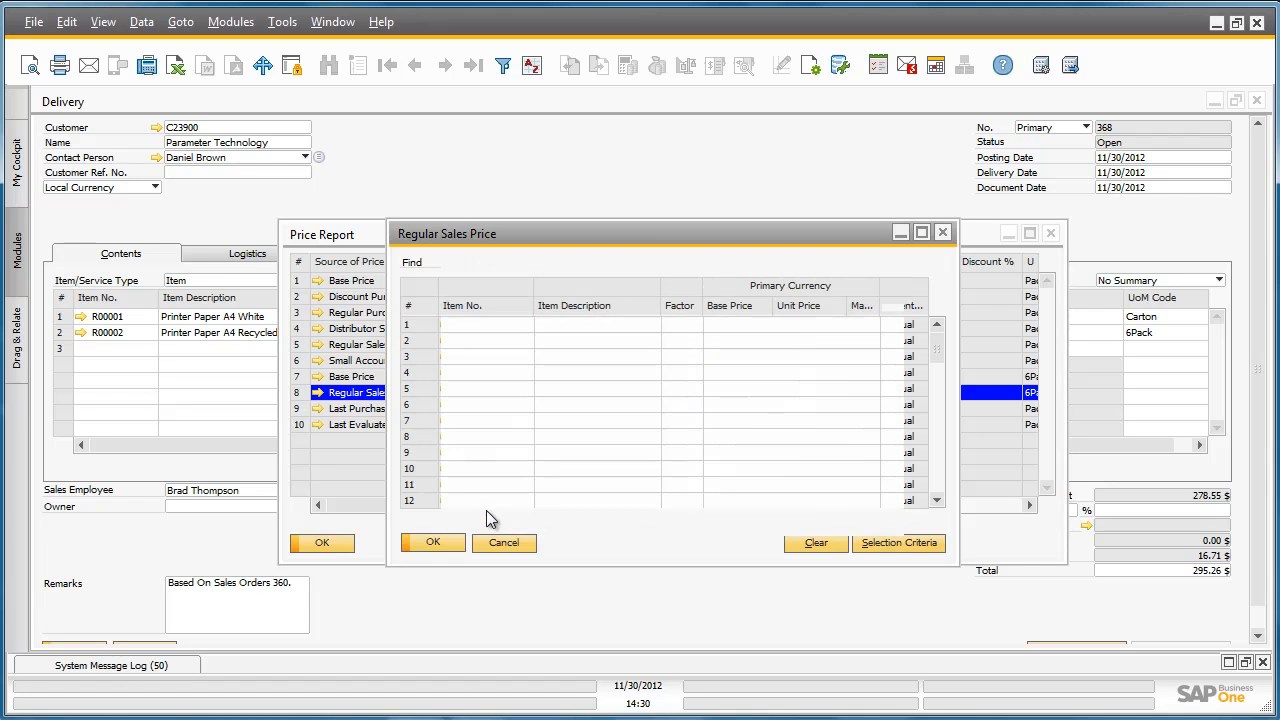
left_click(432, 543)
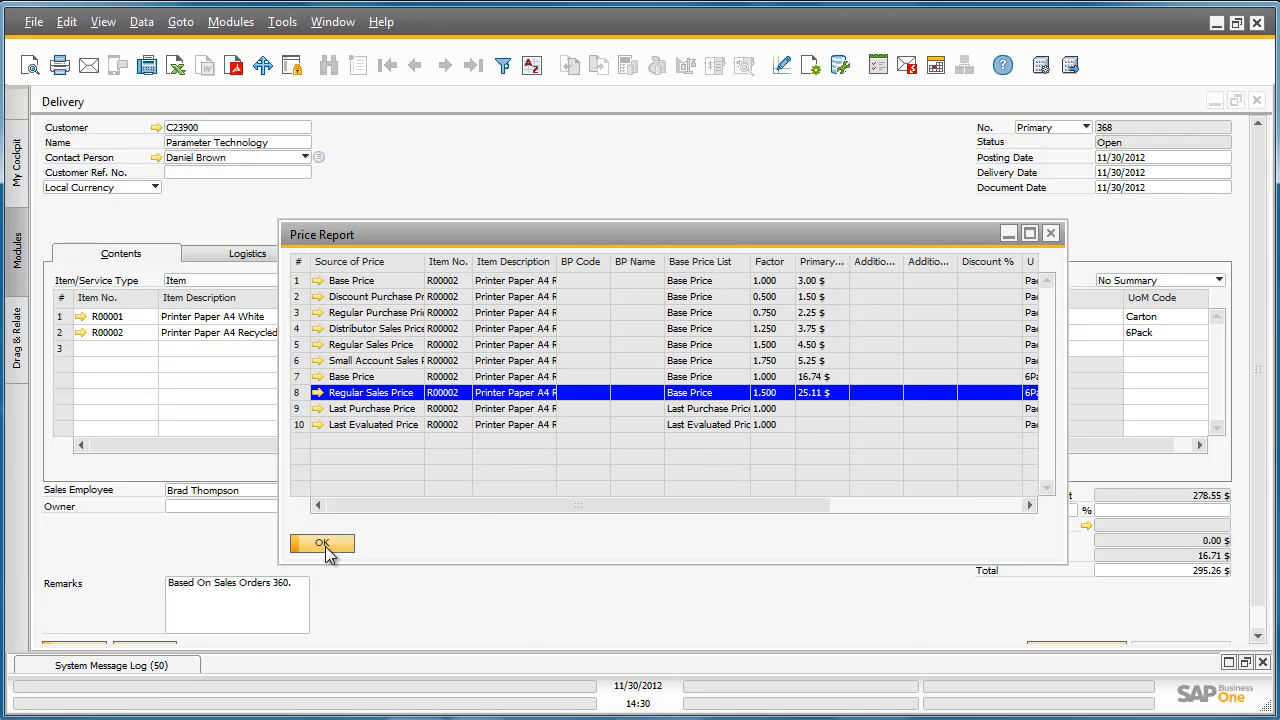
left_click(323, 545)
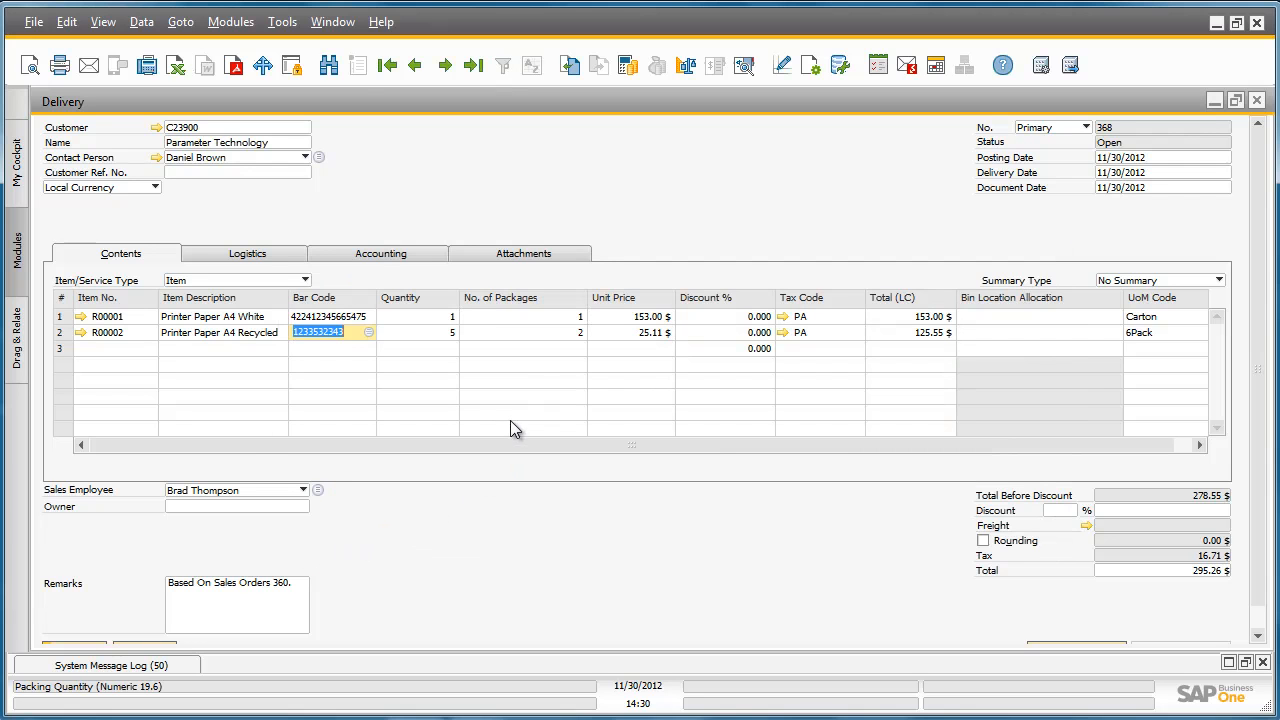
Open the delivery's Packing Slip and move all of items R00001 and R00002 into the package contents.
right_click(481, 185)
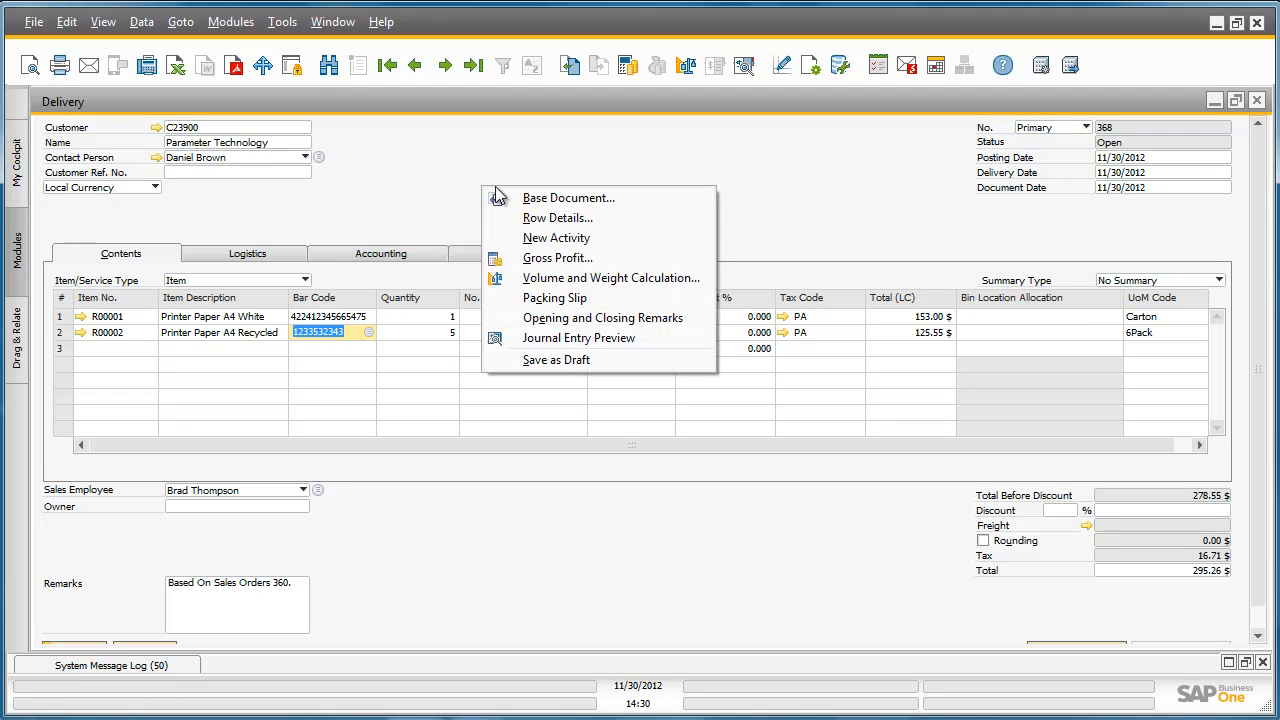
left_click(545, 300)
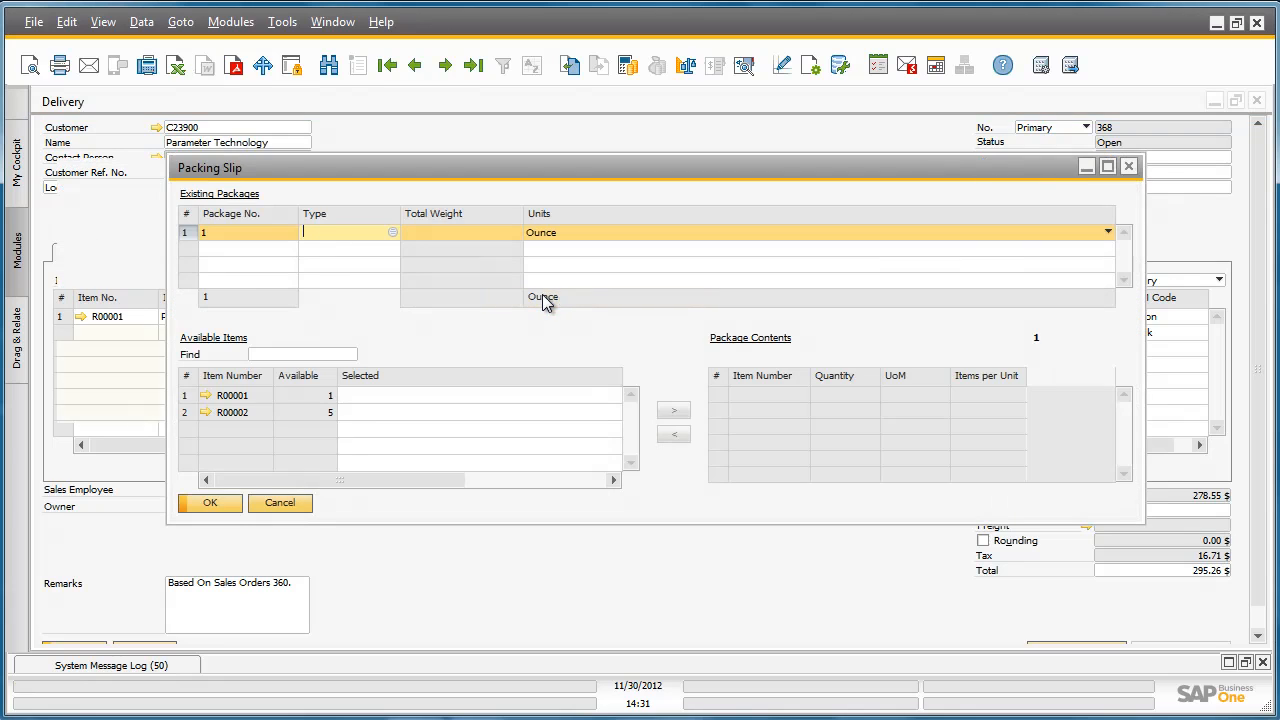
left_click(185, 396)
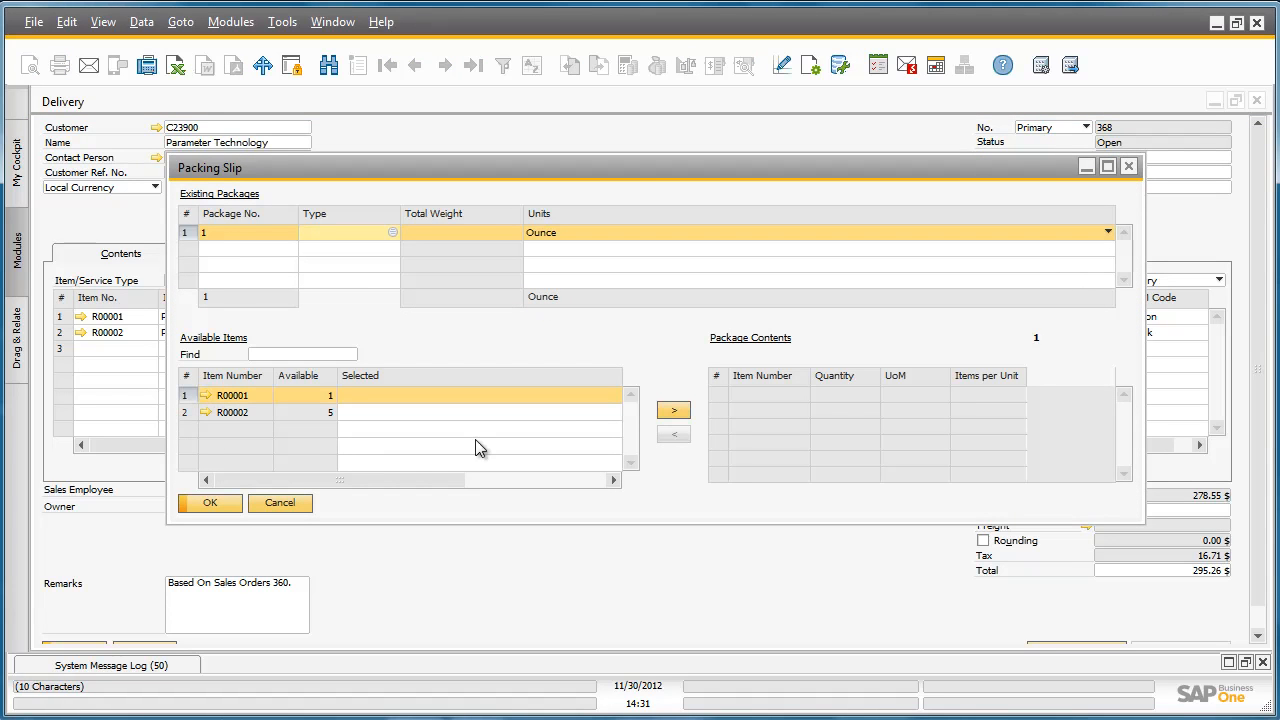
left_click(673, 411)
left_click(184, 394)
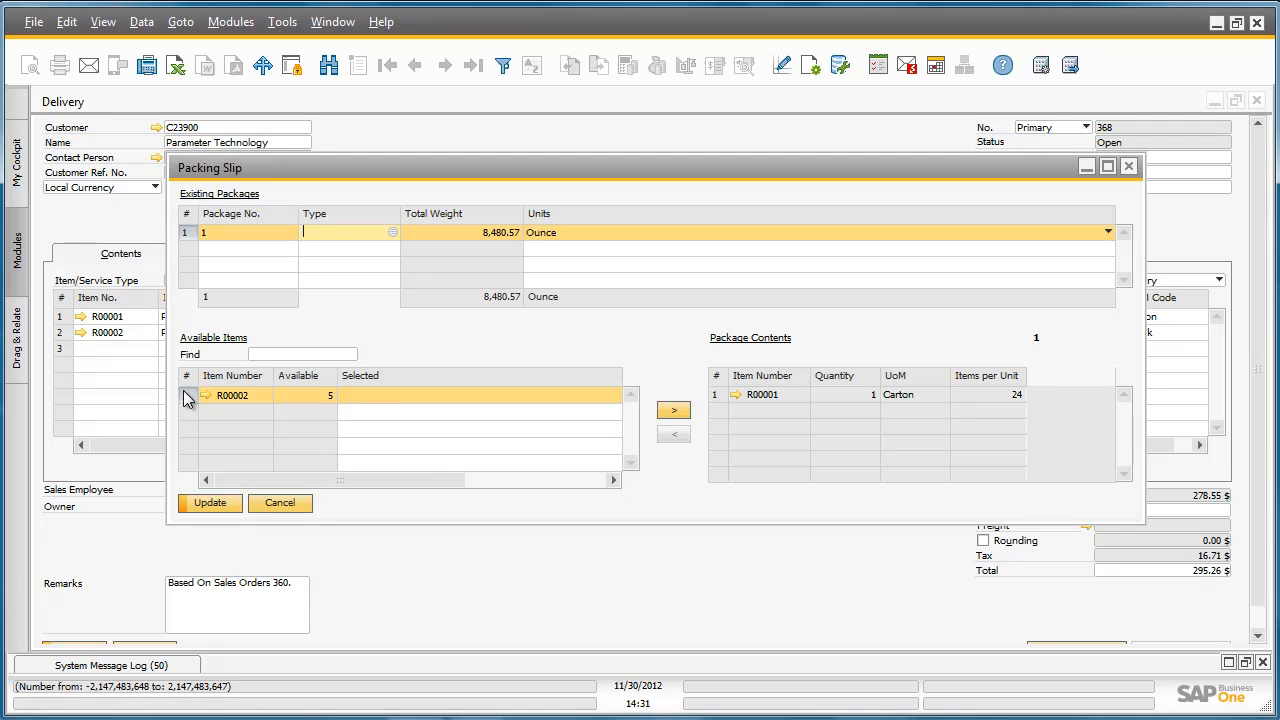
left_click(674, 411)
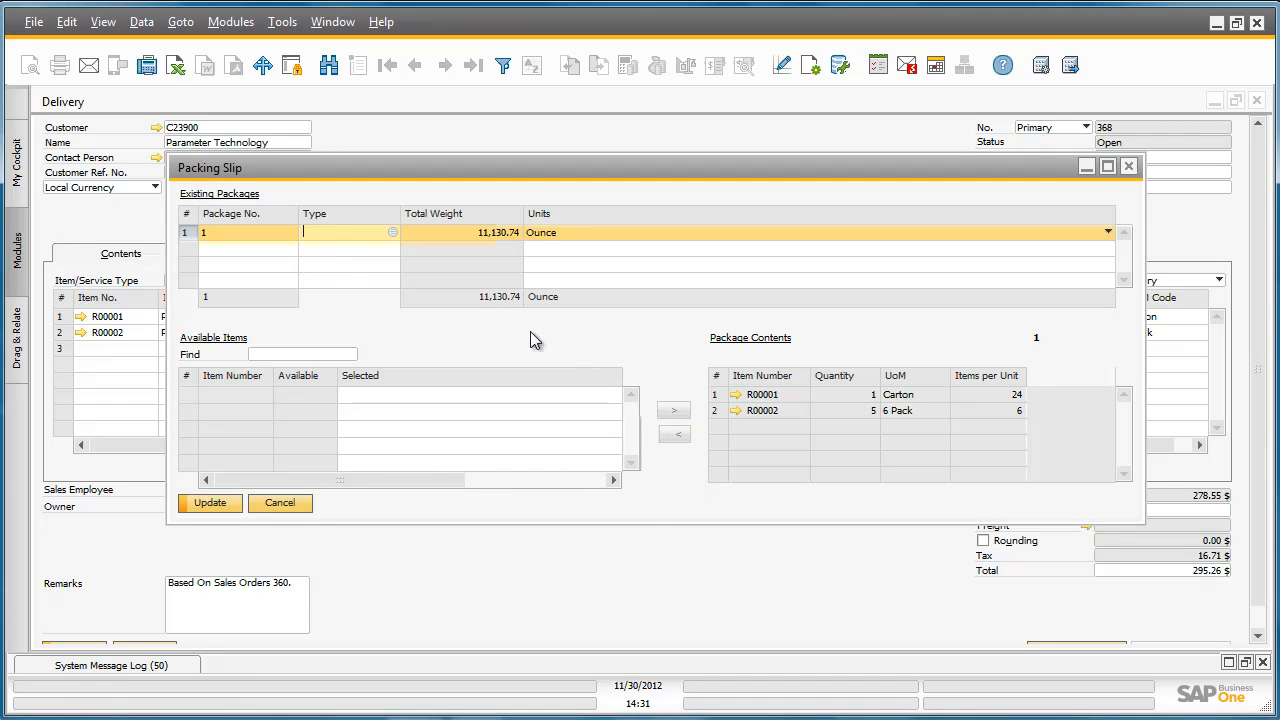
Set the package type to Box and the package number to 2, then save and close the packing slip.
left_click(392, 233)
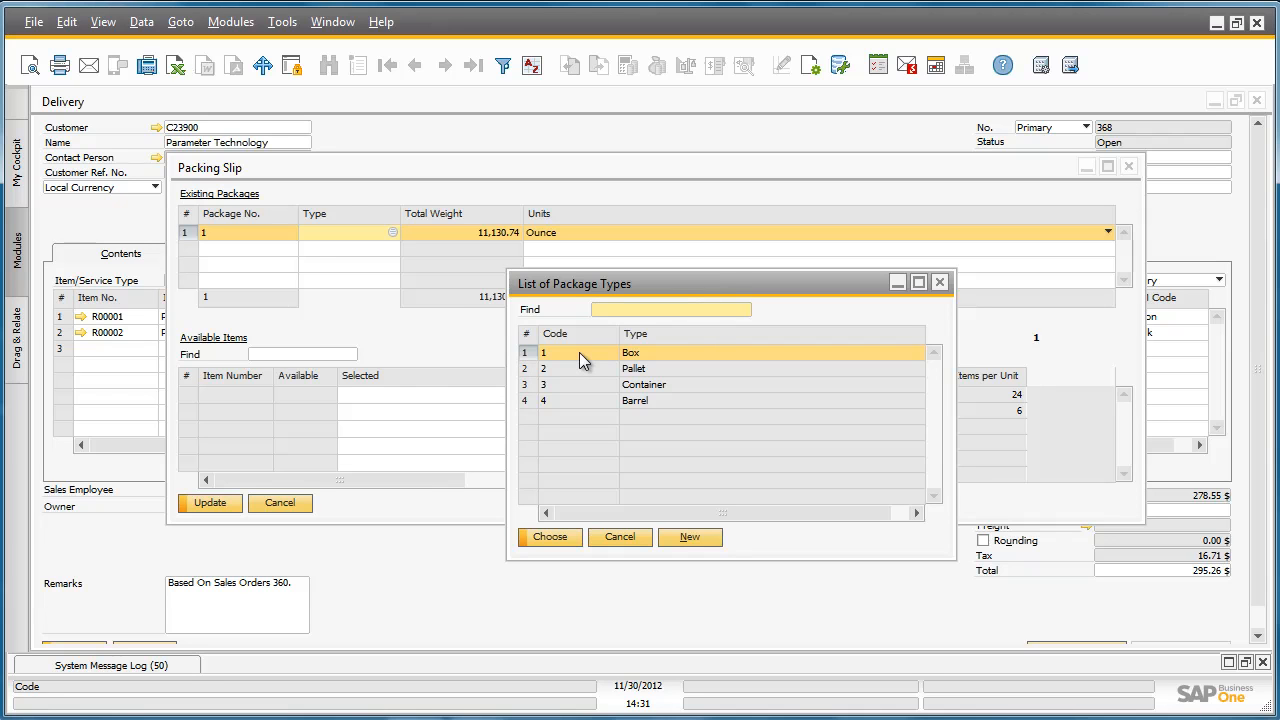
double_click(579, 352)
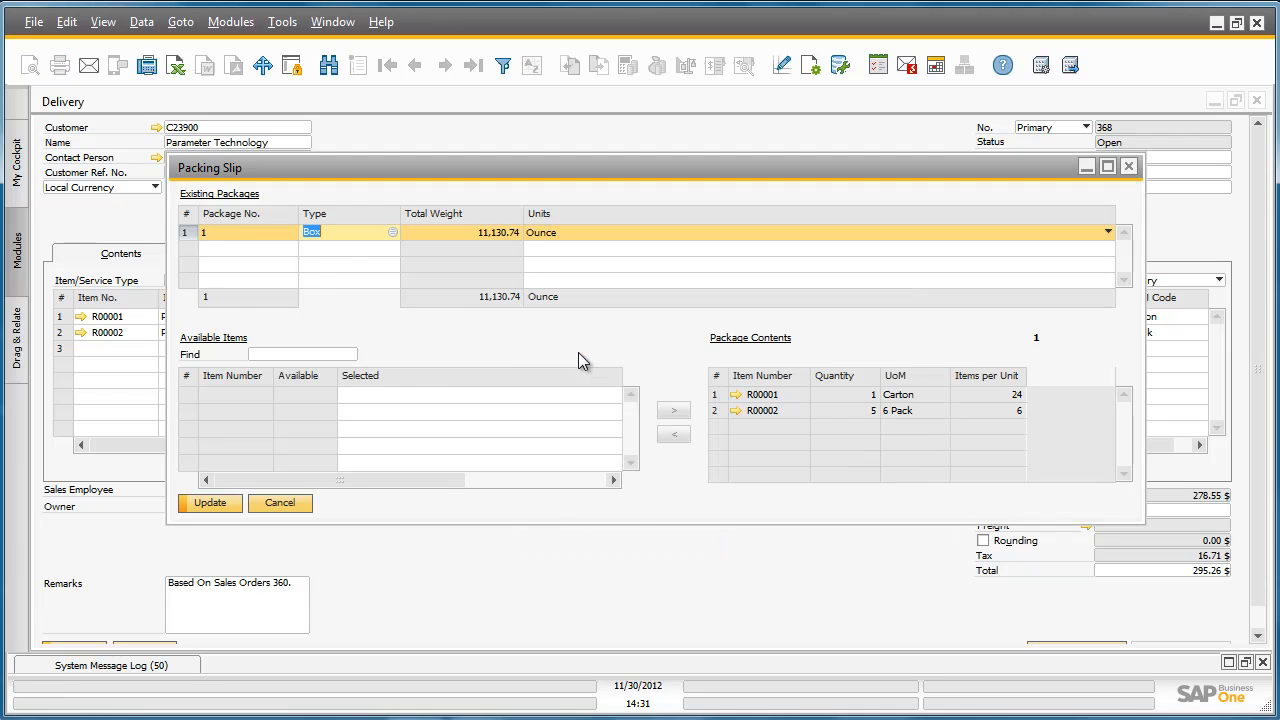
left_click(210, 232)
type("2")
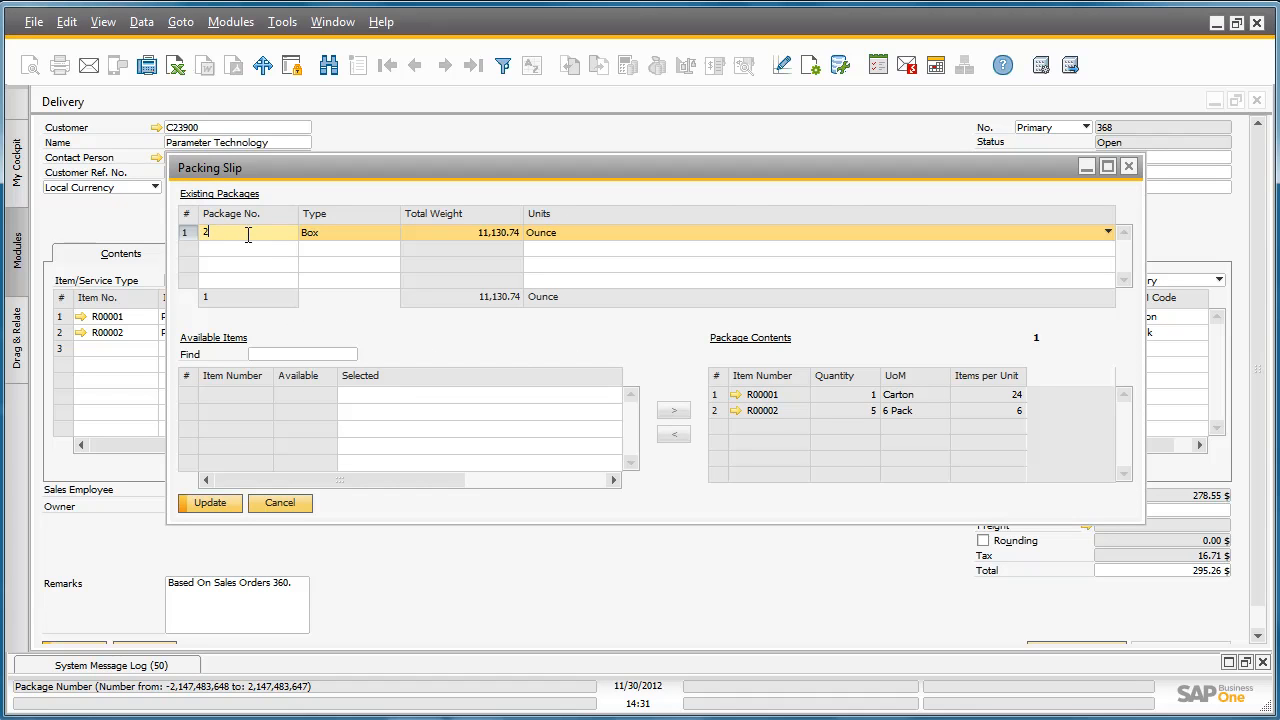
key("Tab")
left_click(238, 504)
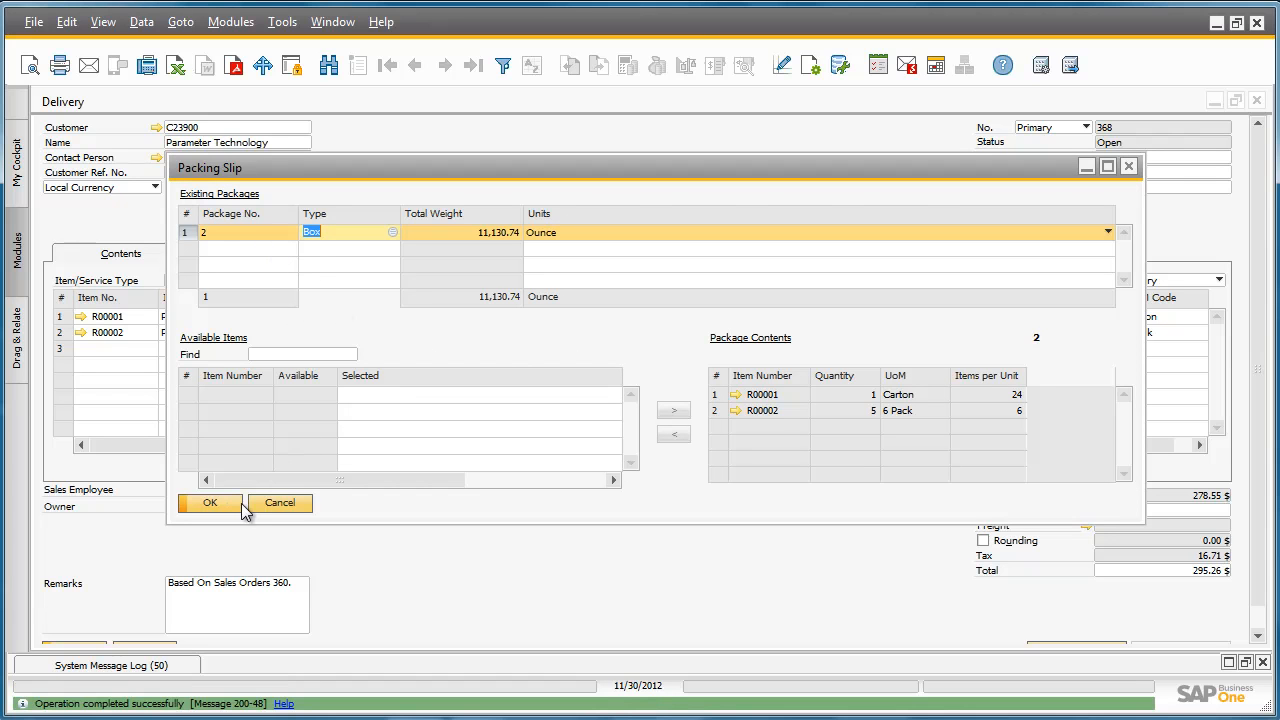
left_click(210, 503)
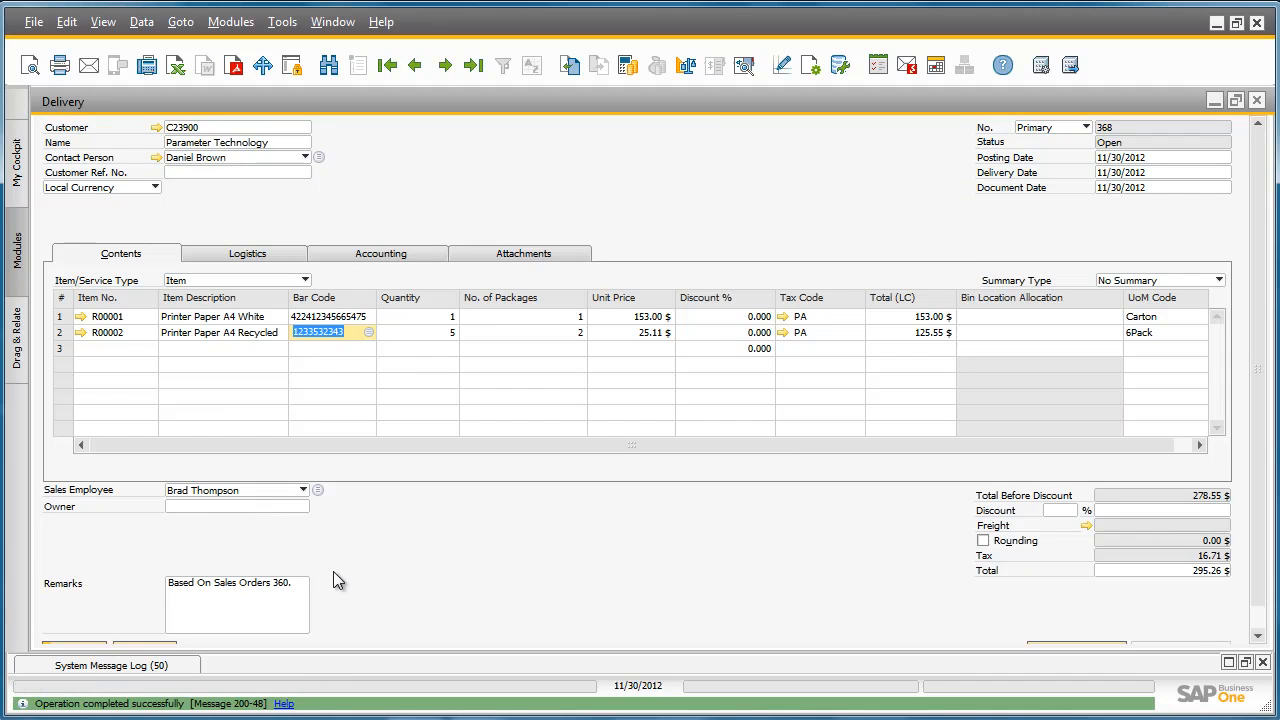
Add the completed delivery to the system and confirm that it cannot be changed.
scroll(315, 578, "down", 1)
left_click(86, 625)
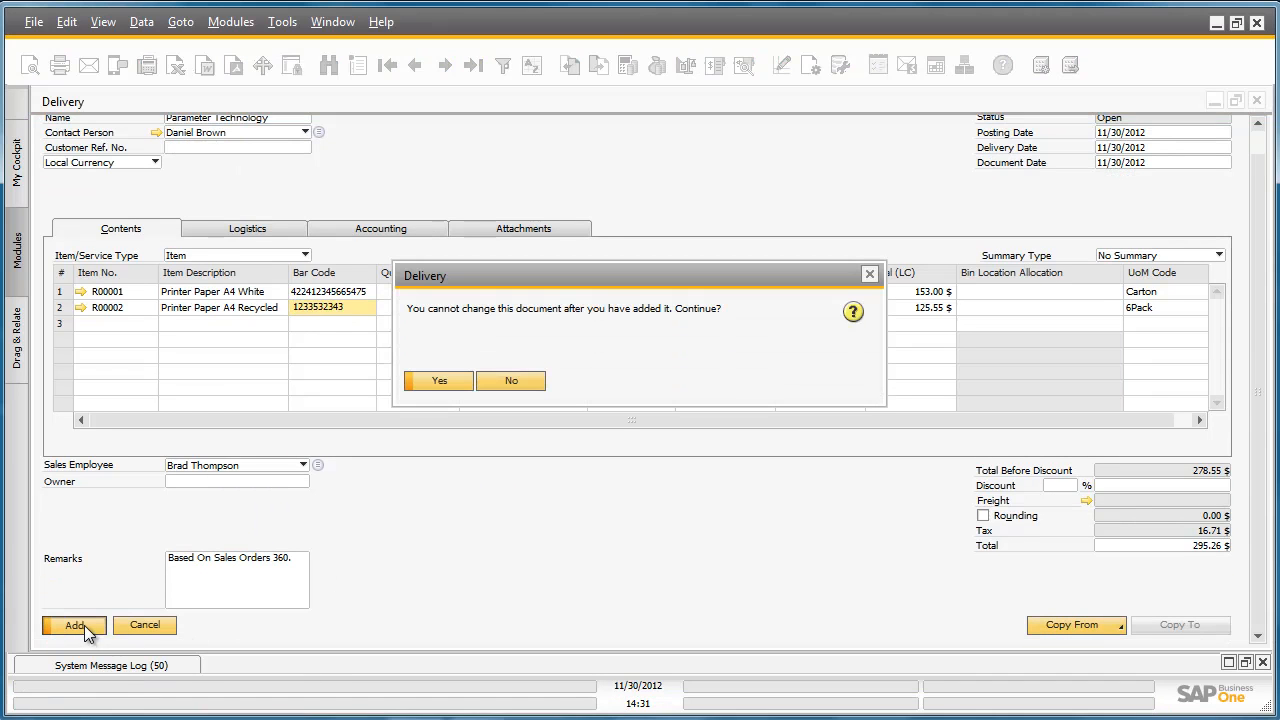
left_click(435, 381)
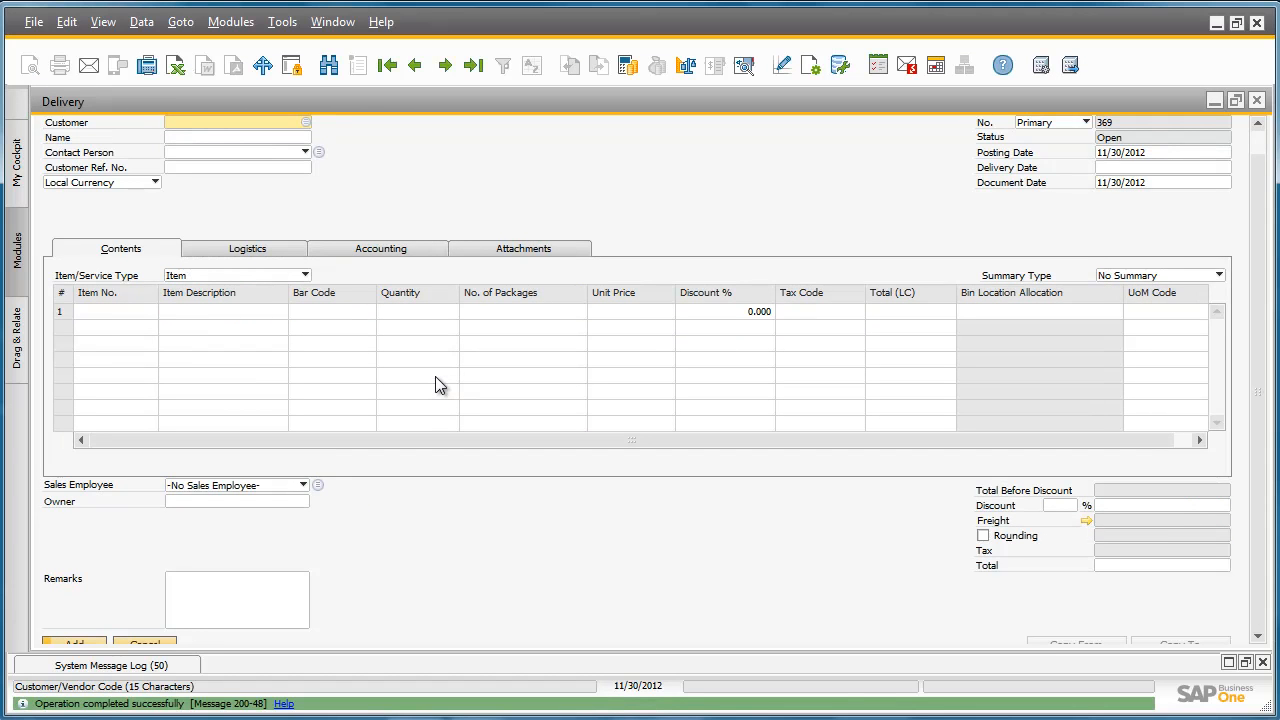
Reopen the last added delivery and preview its Packing List from the packing slip, examining the package type, weights and item quantities.
left_click(473, 65)
right_click(460, 167)
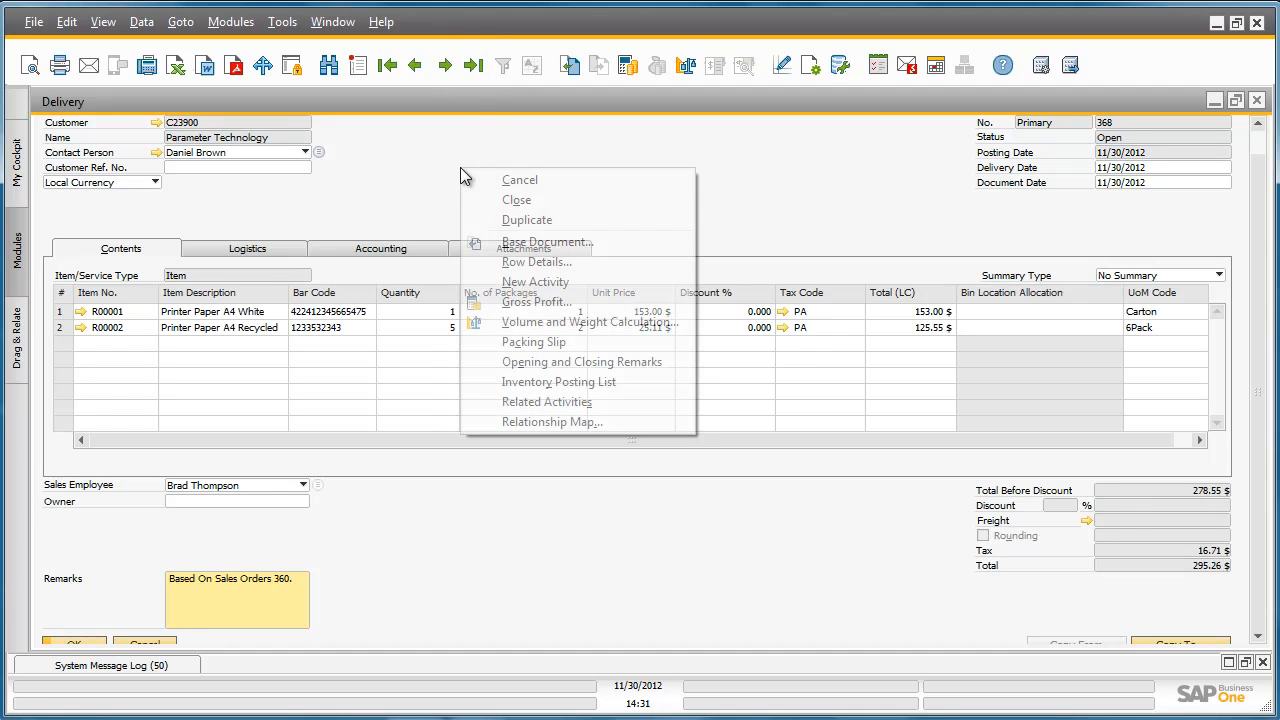
left_click(556, 341)
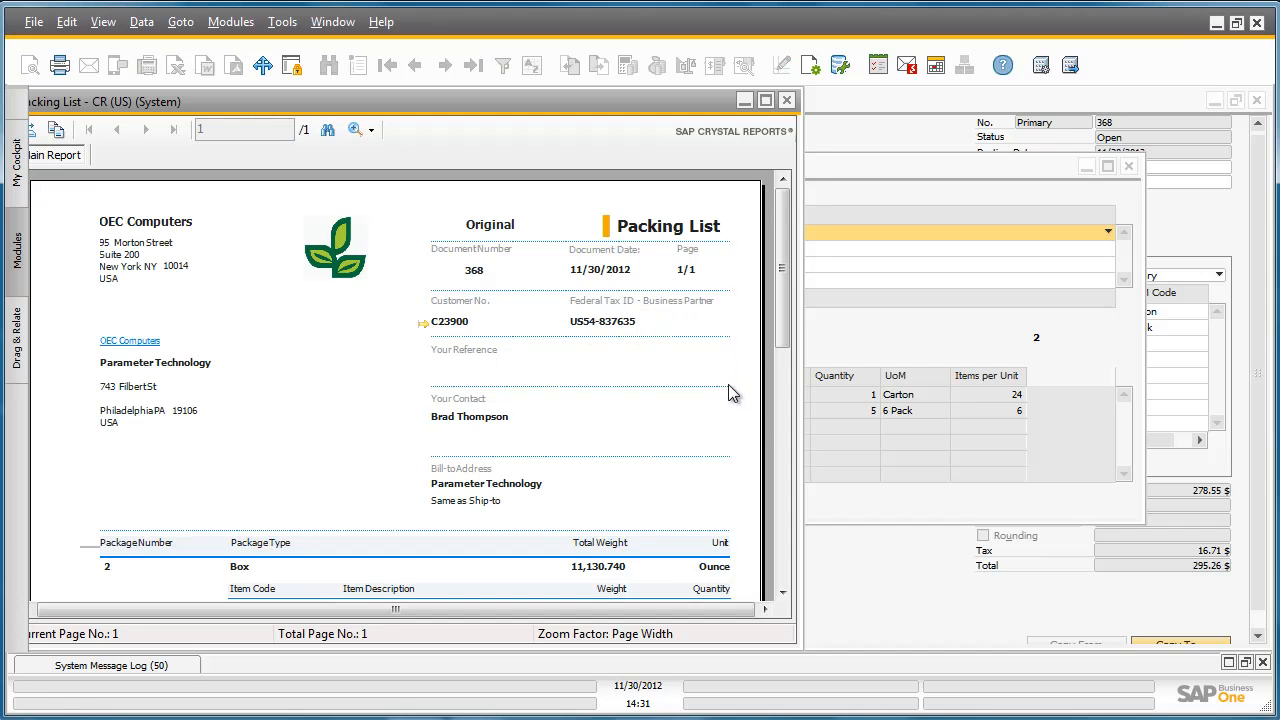
left_click_drag(785, 337, 797, 388)
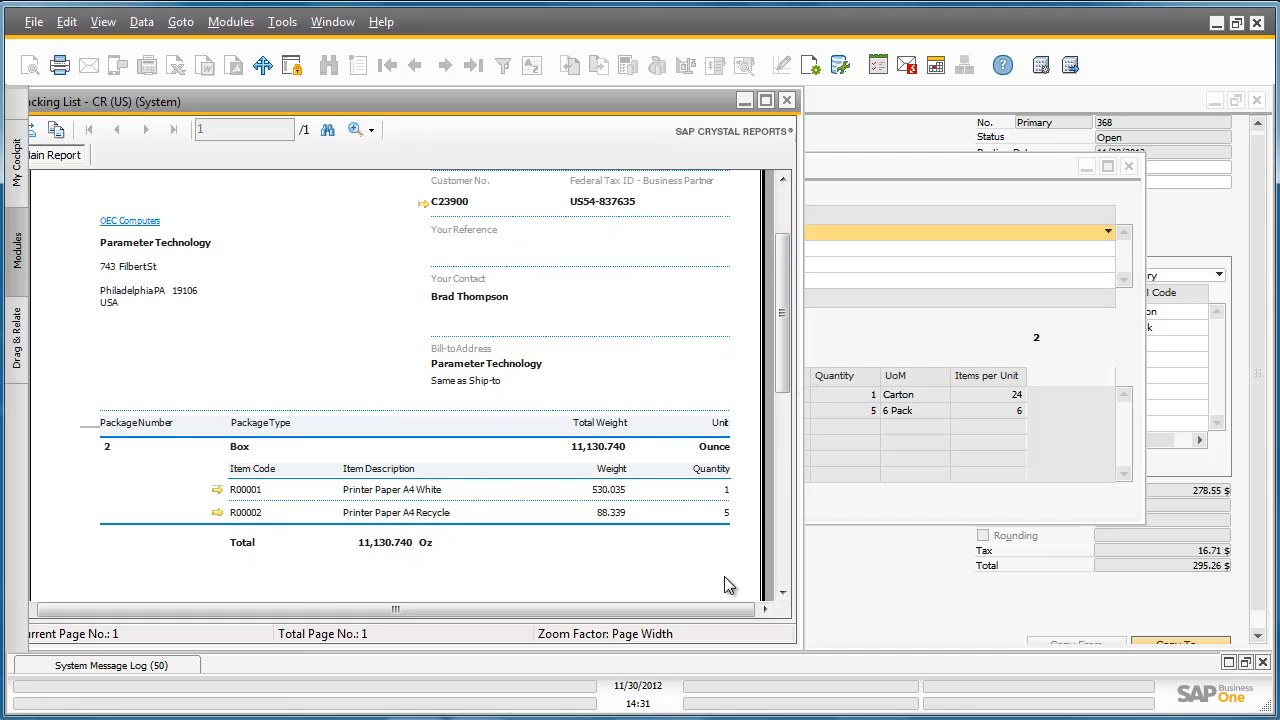